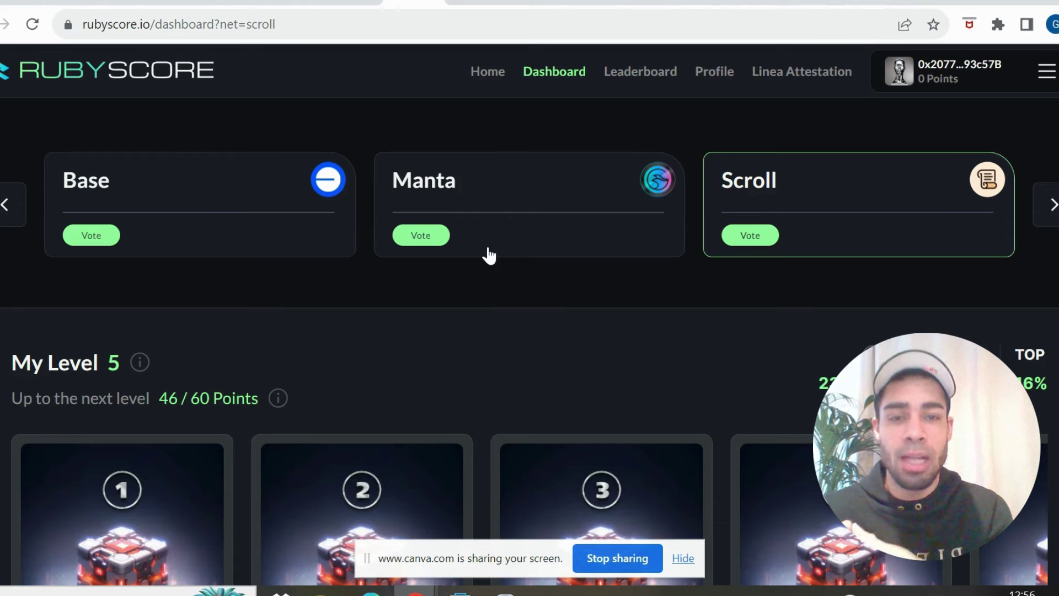
{"action": "scroll", "coordinate": [489, 251], "scroll_direction": "down", "scroll_amount": 10}
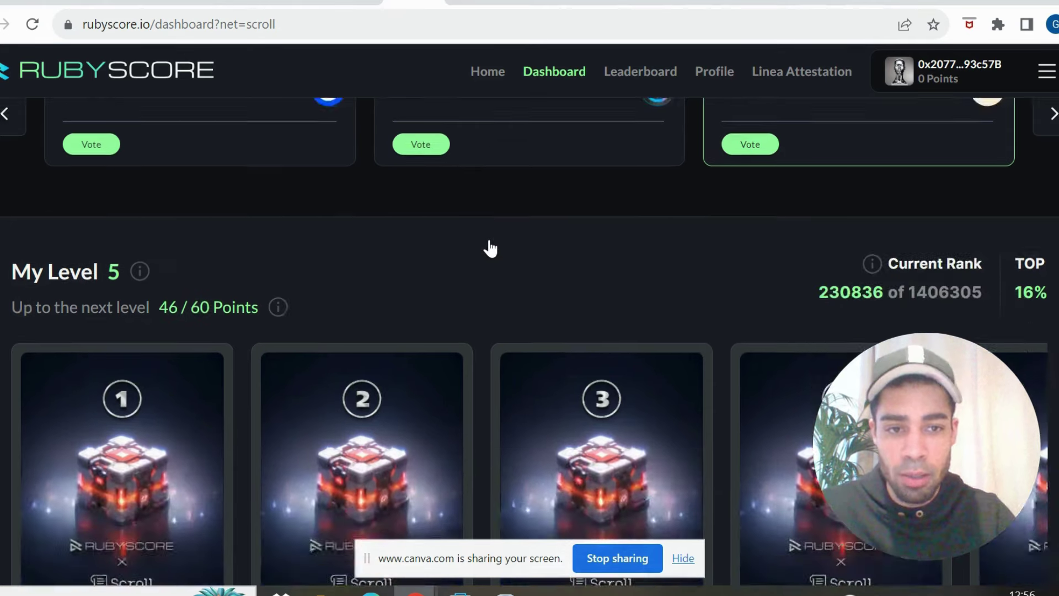
{"action": "scroll", "coordinate": [489, 241], "scroll_direction": "down", "scroll_amount": 1}
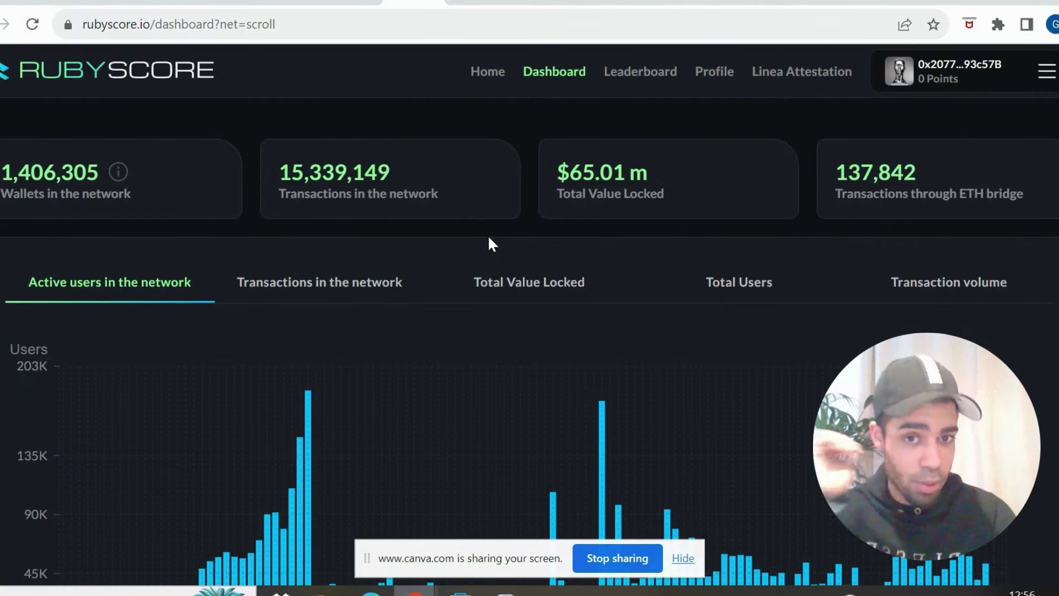
{"action": "scroll", "coordinate": [490, 239], "scroll_direction": "down", "scroll_amount": 11}
{"action": "scroll", "coordinate": [489, 244], "scroll_direction": "down", "scroll_amount": 3}
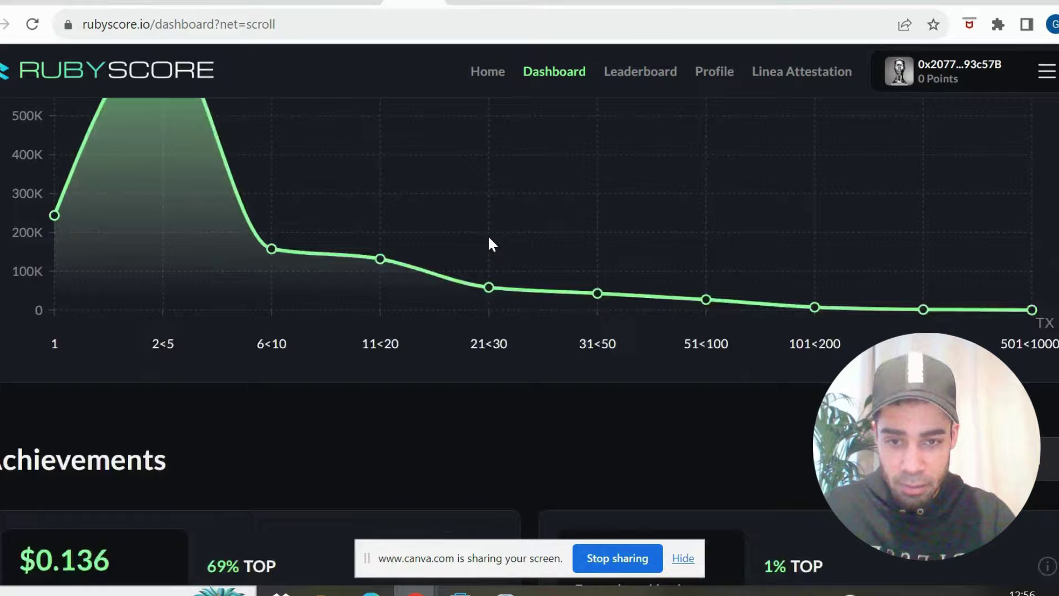
{"action": "scroll", "coordinate": [489, 241], "scroll_direction": "up", "scroll_amount": 20}
{"action": "scroll", "coordinate": [488, 234], "scroll_direction": "down", "scroll_amount": 1}
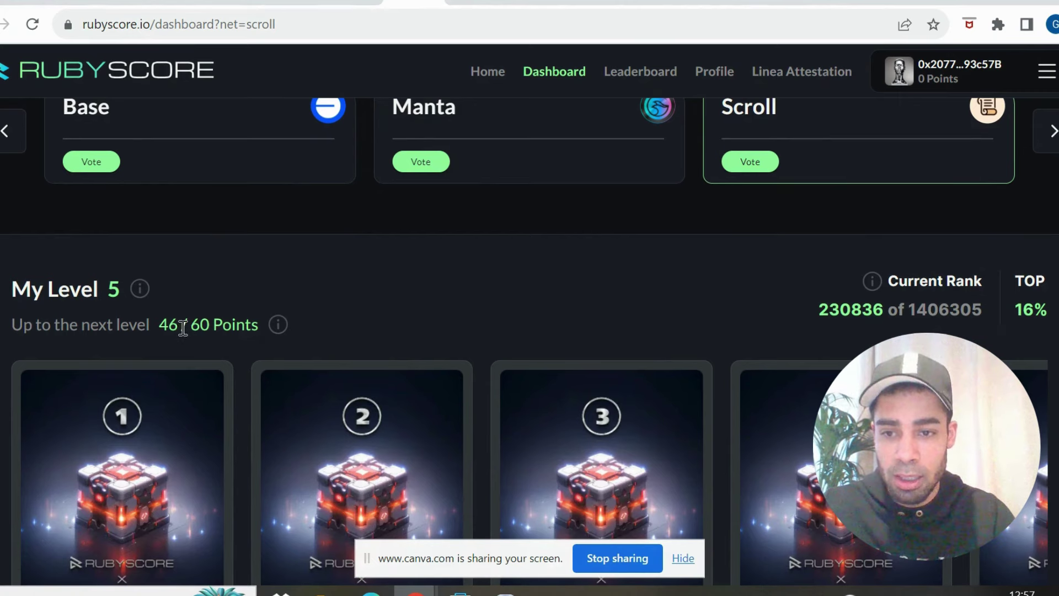
{"action": "scroll", "coordinate": [213, 314], "scroll_direction": "down", "scroll_amount": 3}
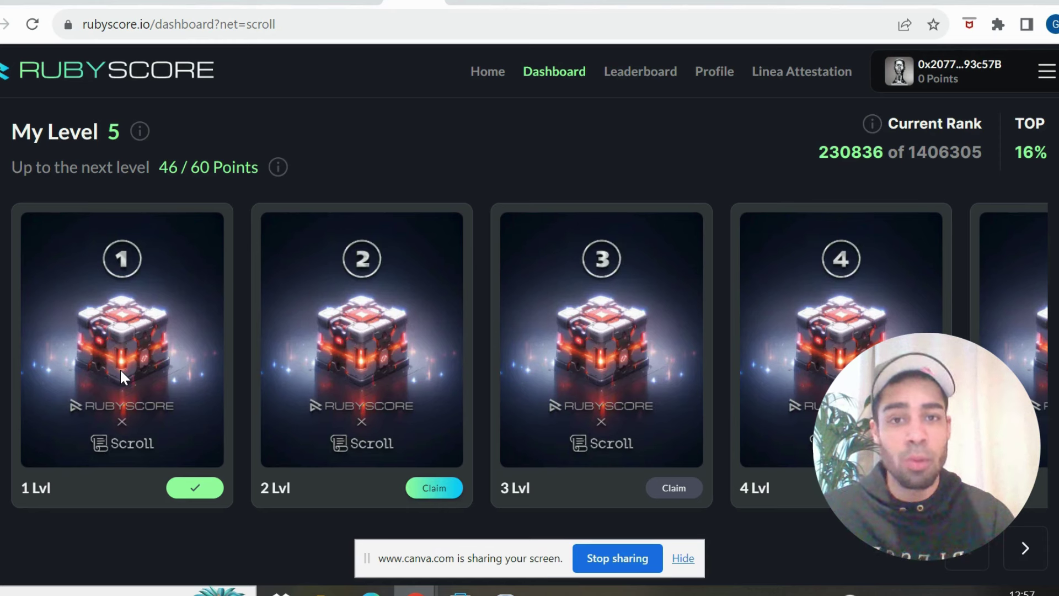
{"action": "scroll", "coordinate": [121, 369], "scroll_direction": "up", "scroll_amount": 4}
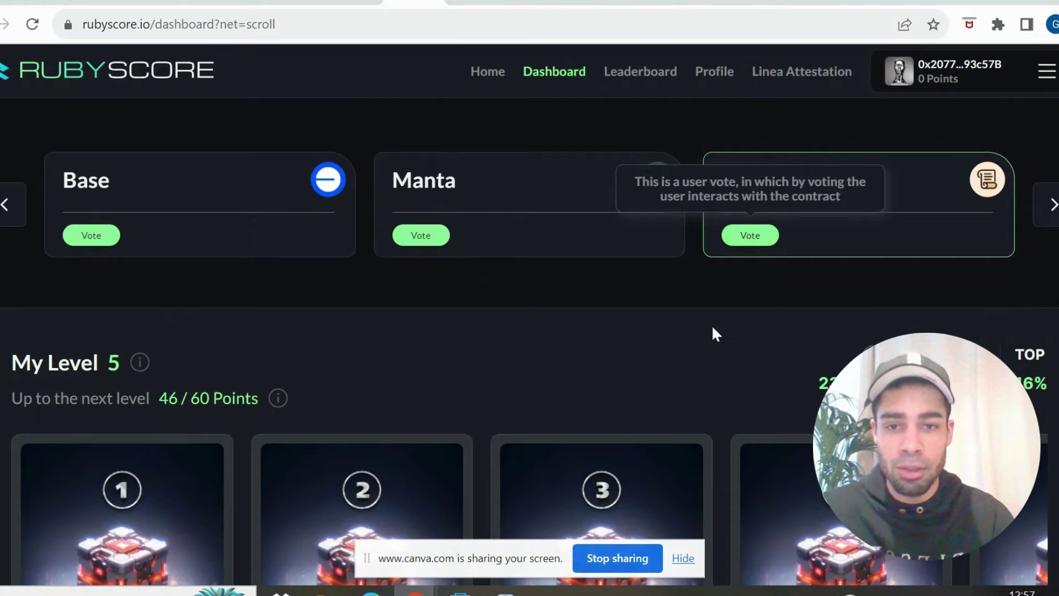
{"action": "scroll", "coordinate": [710, 336], "scroll_direction": "down", "scroll_amount": 10}
{"action": "scroll", "coordinate": [710, 337], "scroll_direction": "down", "scroll_amount": 7}
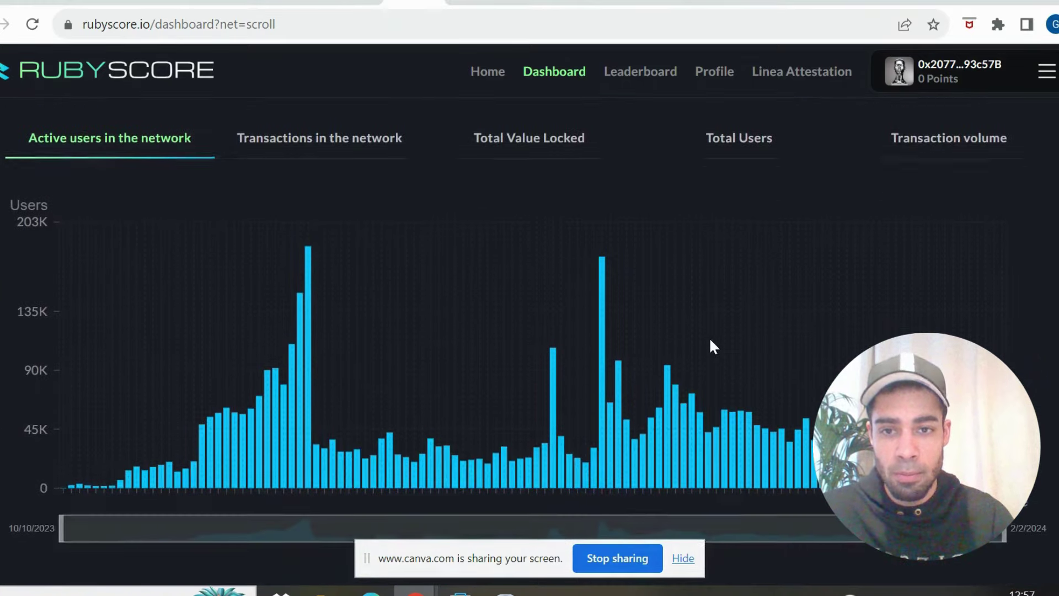
{"action": "scroll", "coordinate": [710, 331], "scroll_direction": "up", "scroll_amount": 5}
{"action": "scroll", "coordinate": [711, 338], "scroll_direction": "up", "scroll_amount": 1}
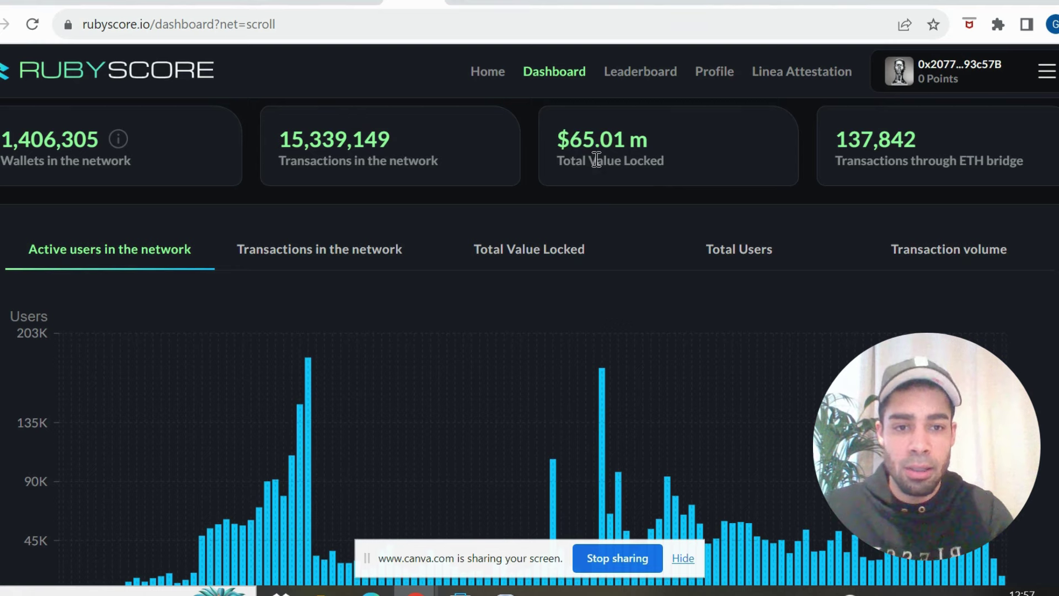
{"action": "scroll", "coordinate": [597, 160], "scroll_direction": "down", "scroll_amount": 15}
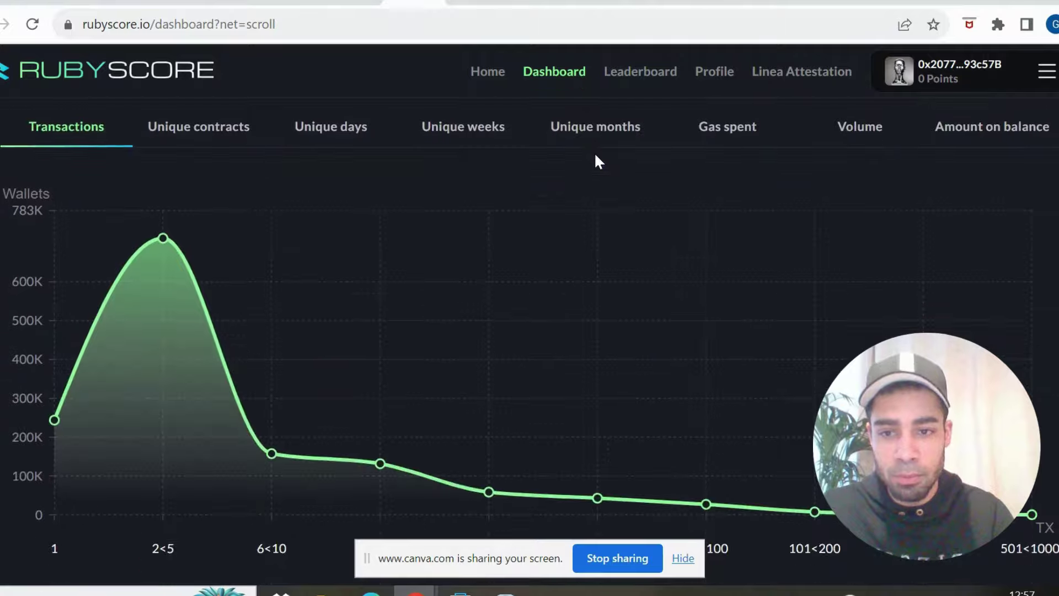
{"action": "scroll", "coordinate": [596, 154], "scroll_direction": "down", "scroll_amount": 10}
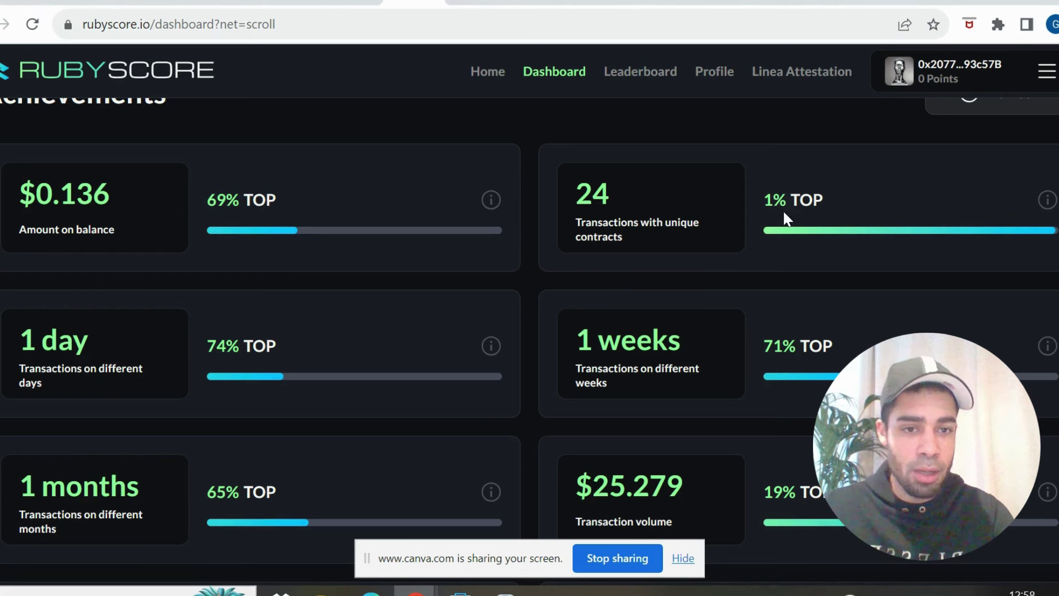
{"action": "scroll", "coordinate": [650, 366], "scroll_direction": "down", "scroll_amount": 3}
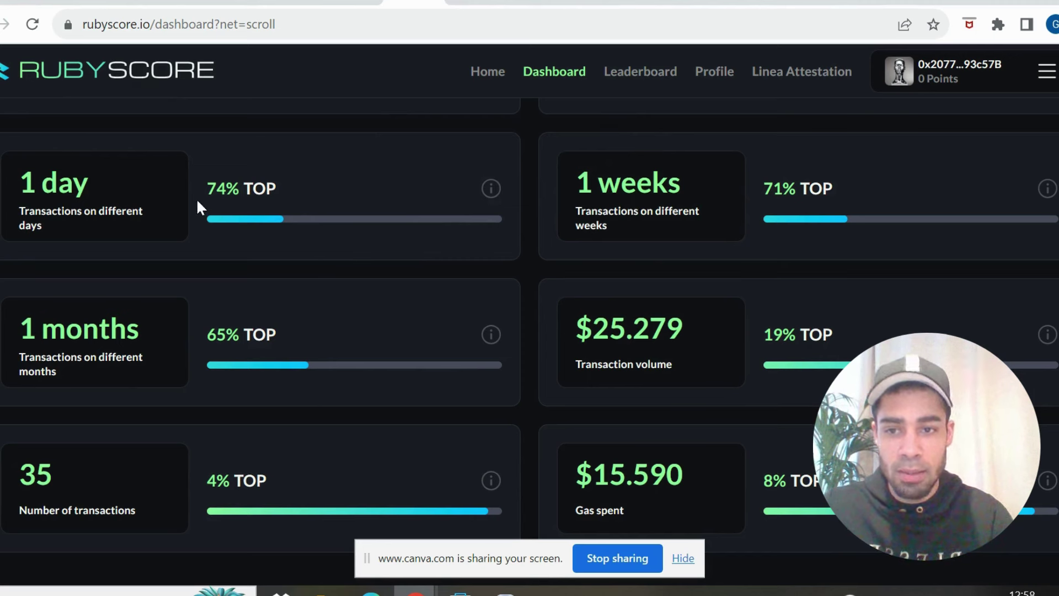
{"action": "scroll", "coordinate": [612, 320], "scroll_direction": "down", "scroll_amount": 3}
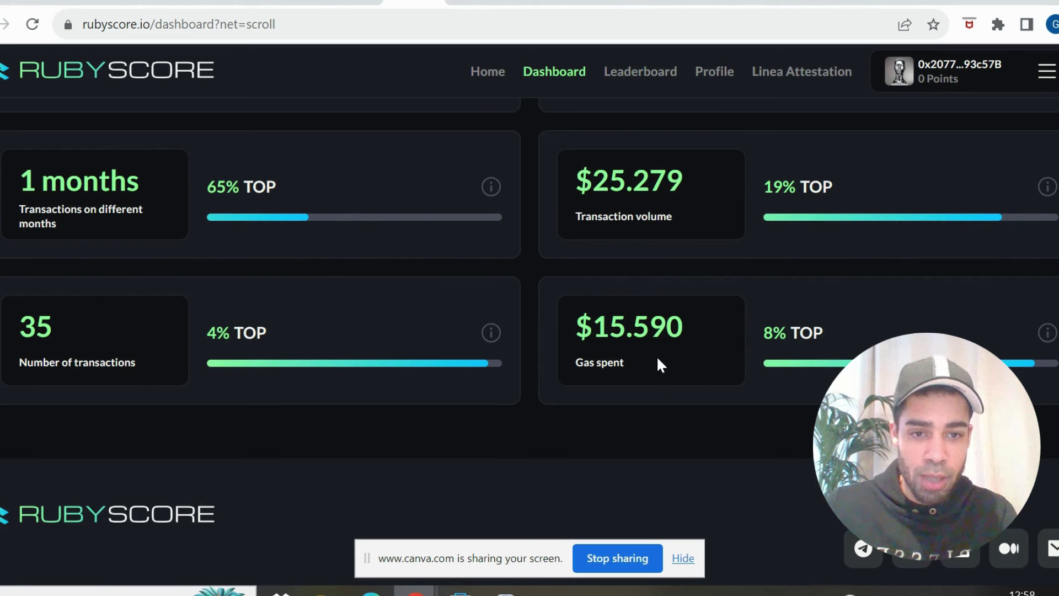
{"action": "left_click_drag", "start_coordinate": [655, 356], "coordinate": [317, 292]}
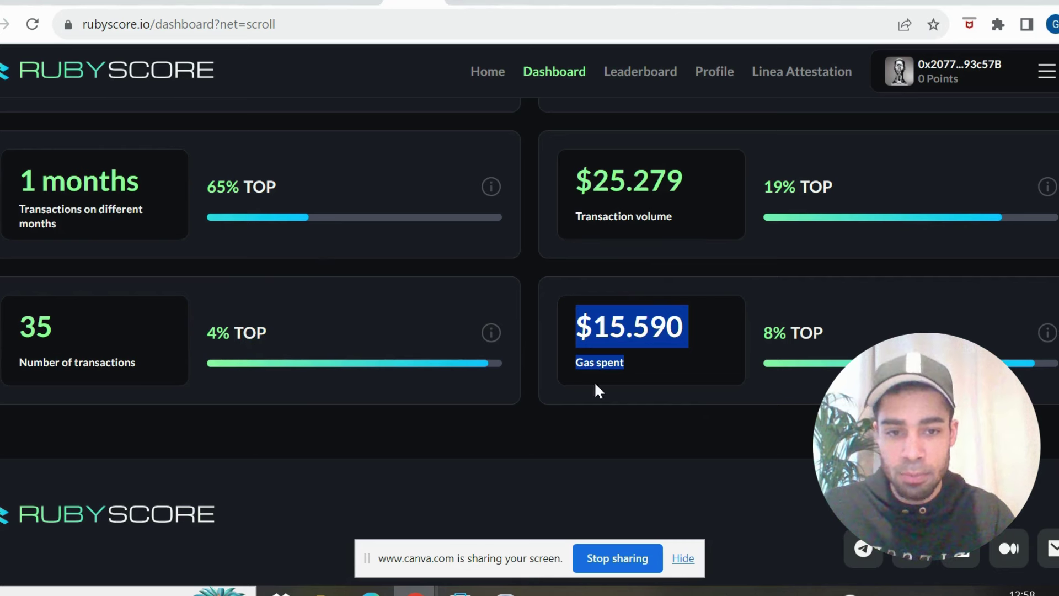
{"action": "left_click", "coordinate": [580, 420]}
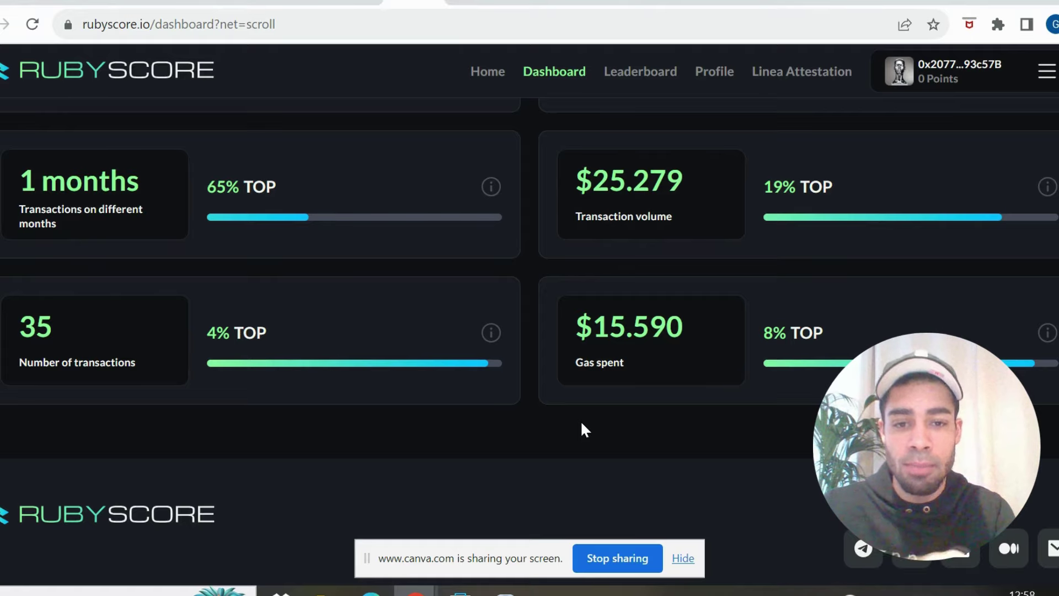
{"action": "scroll", "coordinate": [581, 424], "scroll_direction": "up", "scroll_amount": 5}
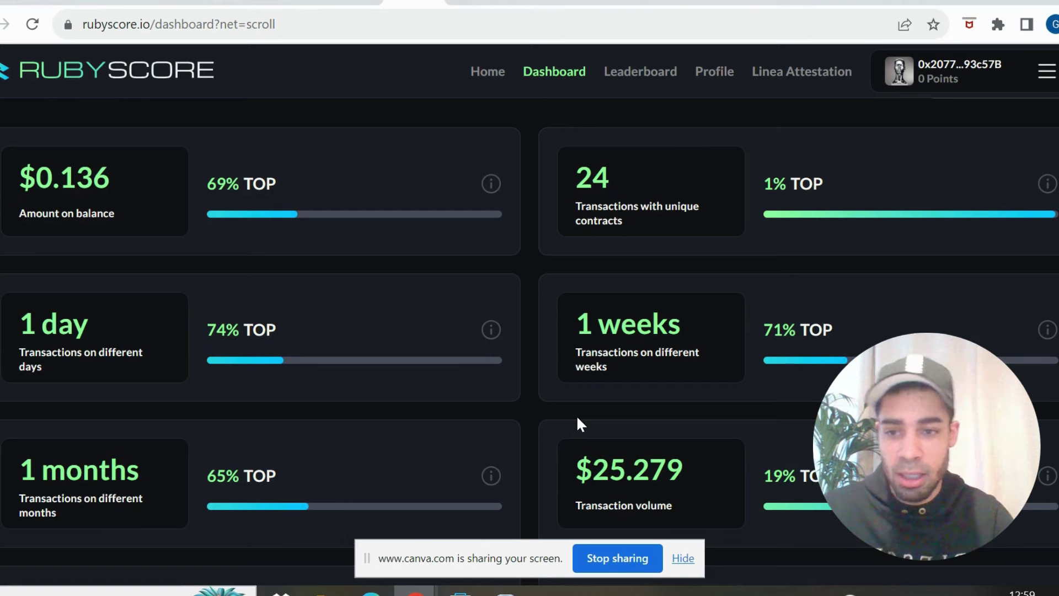
{"action": "scroll", "coordinate": [312, 390], "scroll_direction": "down", "scroll_amount": 3}
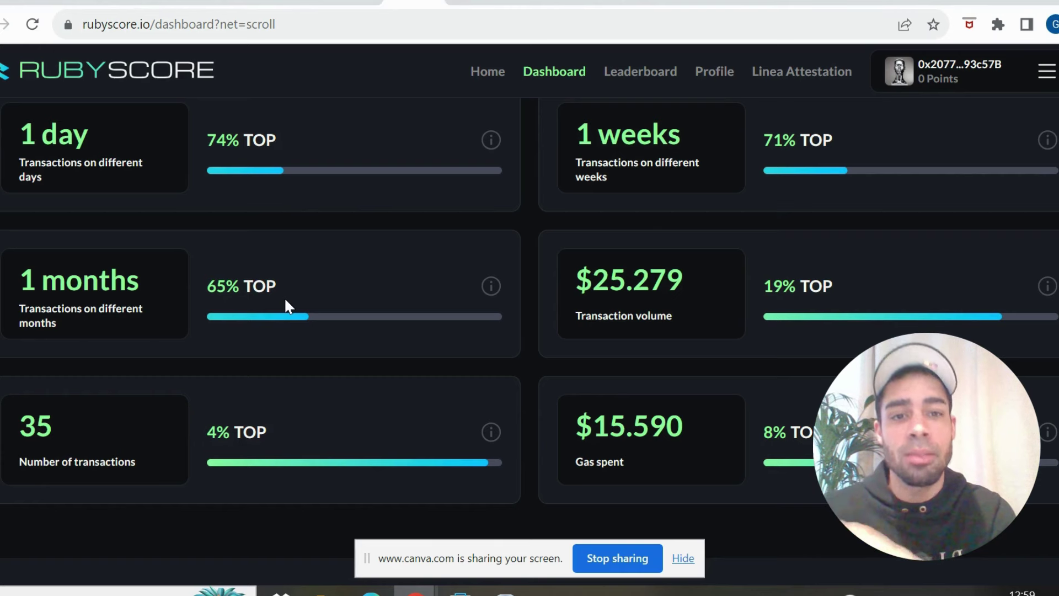
{"action": "scroll", "coordinate": [285, 306], "scroll_direction": "up", "scroll_amount": 2}
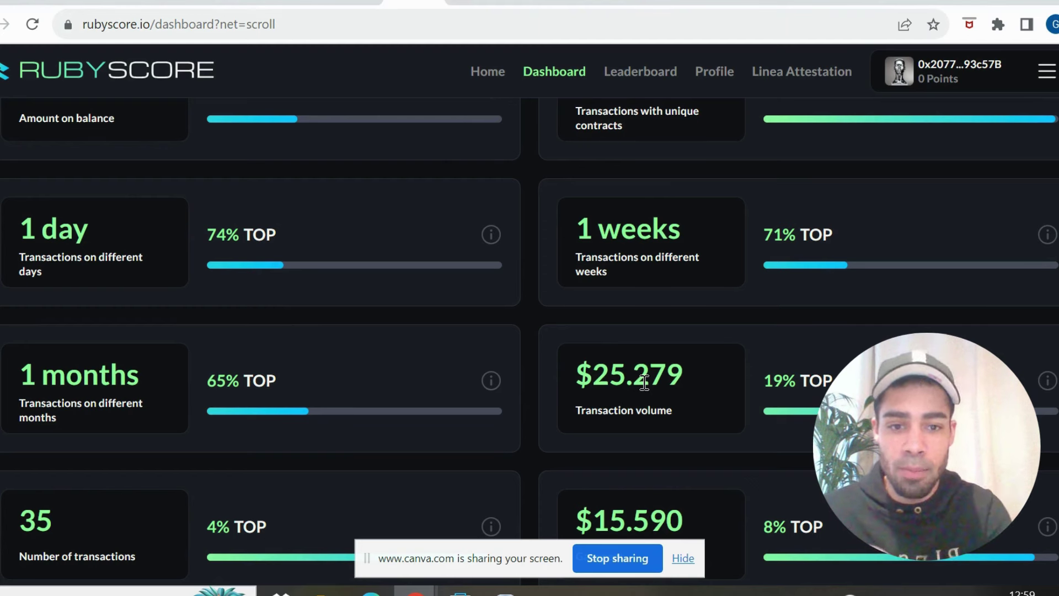
{"action": "scroll", "coordinate": [645, 383], "scroll_direction": "down", "scroll_amount": 2}
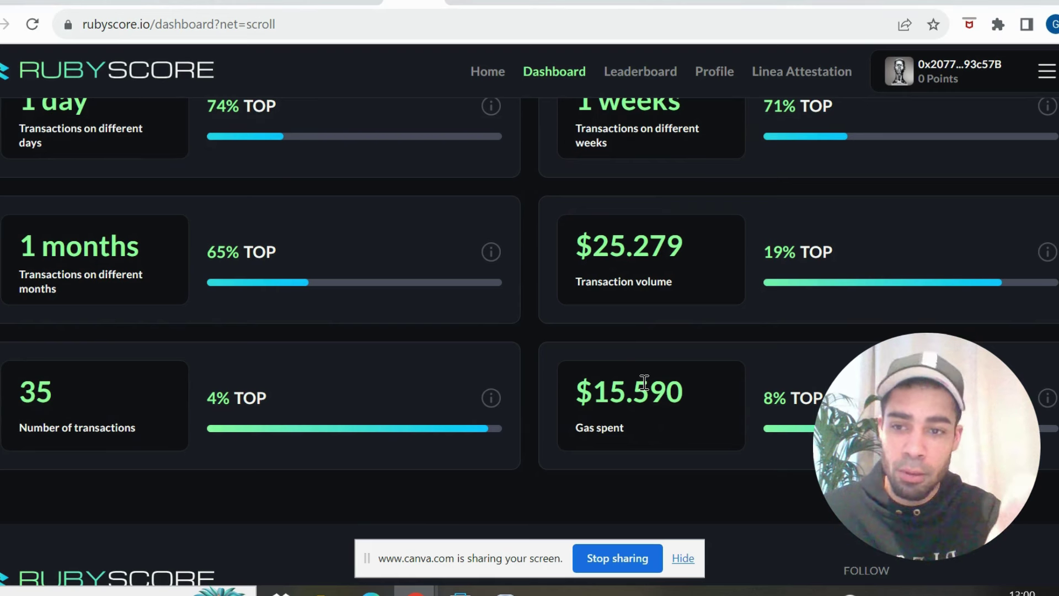
{"action": "scroll", "coordinate": [644, 381], "scroll_direction": "up", "scroll_amount": 4}
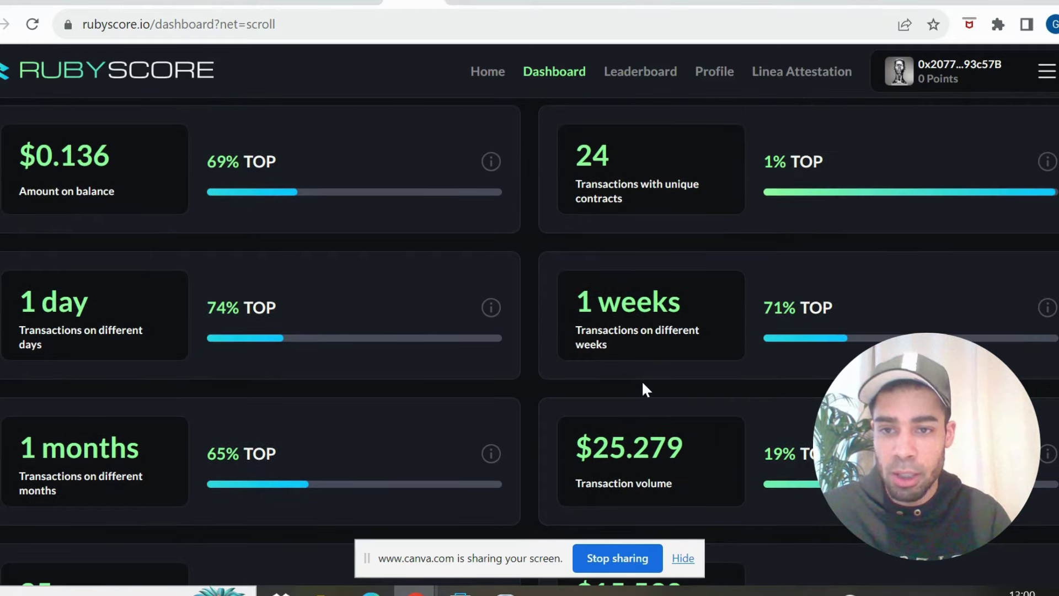
{"action": "scroll", "coordinate": [261, 301], "scroll_direction": "up", "scroll_amount": 3}
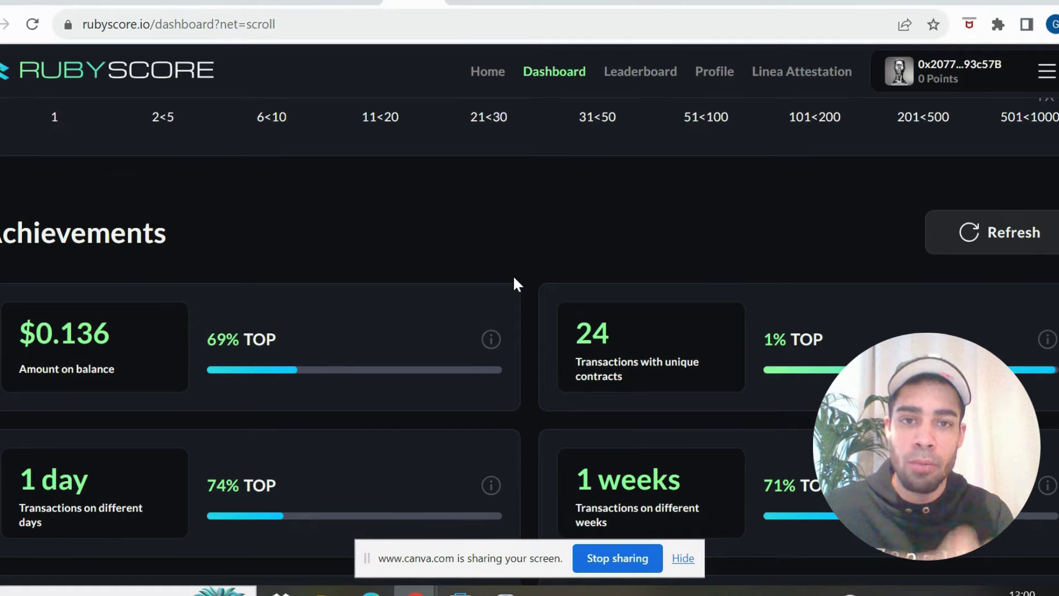
{"action": "scroll", "coordinate": [513, 275], "scroll_direction": "down", "scroll_amount": 10}
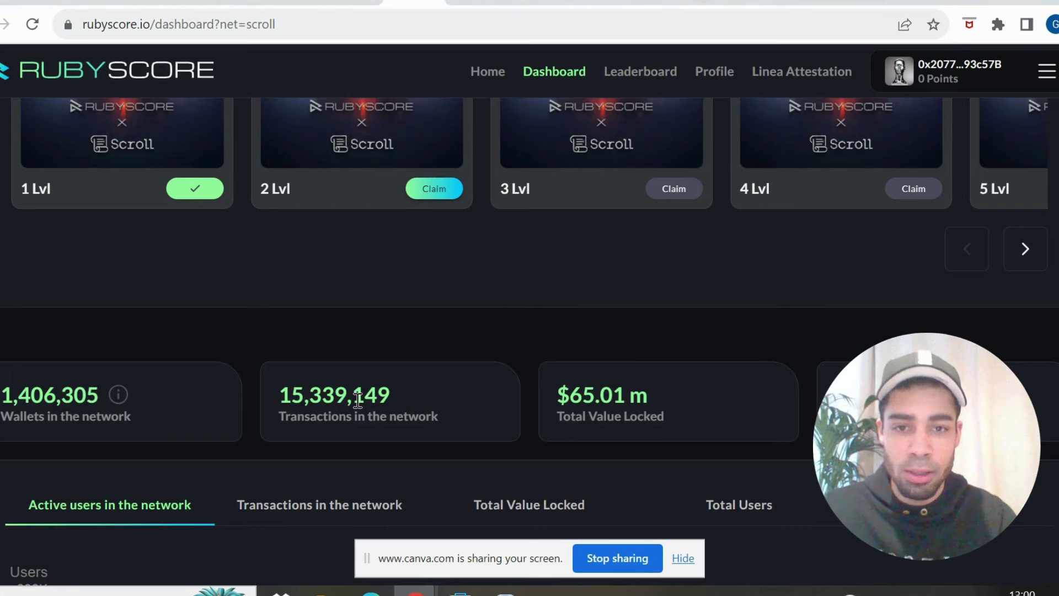
Shift the network carousel back two cards and select zkSync: level 2, 12 / 15 points
{"action": "scroll", "coordinate": [358, 398], "scroll_direction": "up", "scroll_amount": 8}
{"action": "scroll", "coordinate": [357, 399], "scroll_direction": "up", "scroll_amount": 2}
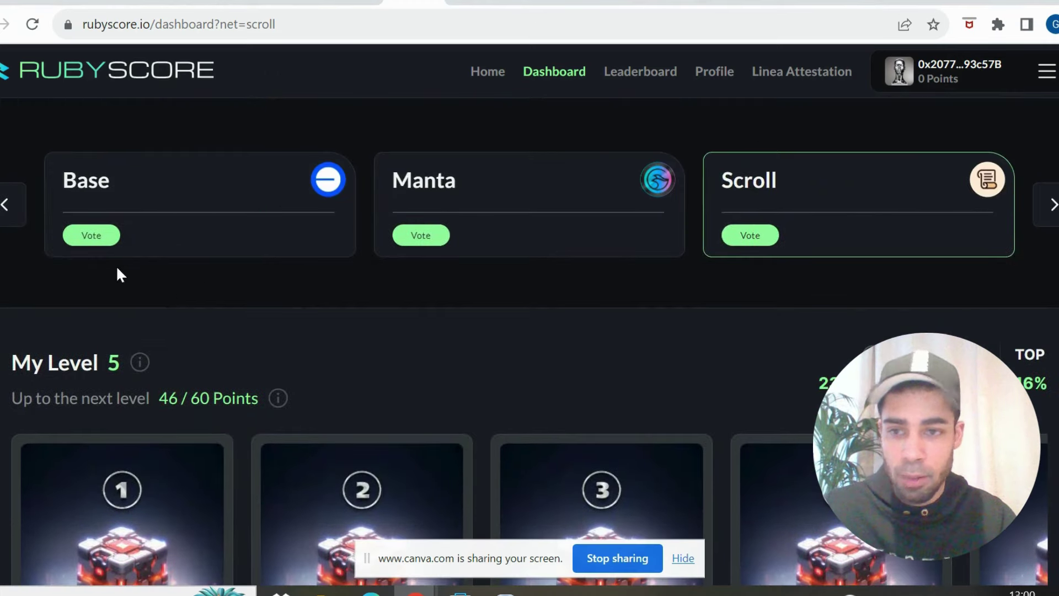
{"action": "left_click", "coordinate": [5, 204]}
{"action": "left_click", "coordinate": [6, 204]}
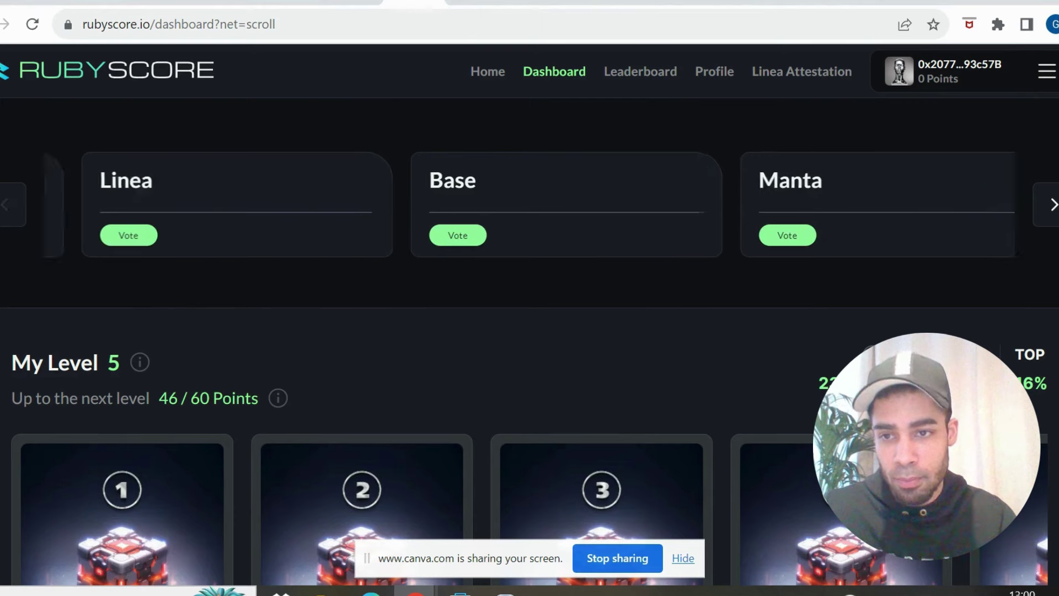
{"action": "left_click", "coordinate": [171, 212]}
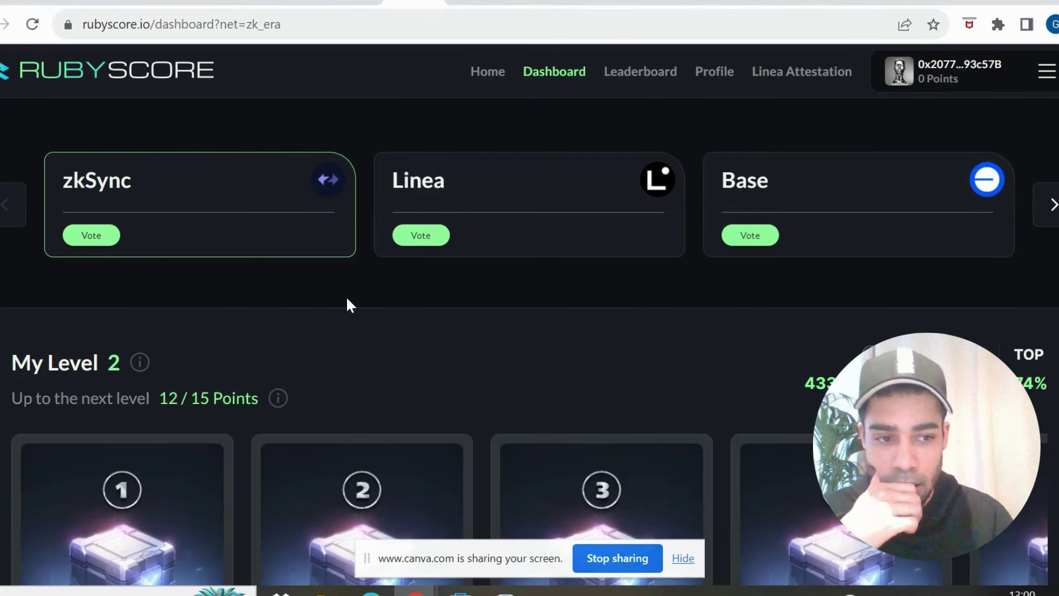
{"action": "scroll", "coordinate": [348, 295], "scroll_direction": "down", "scroll_amount": 3}
{"action": "scroll", "coordinate": [348, 290], "scroll_direction": "down", "scroll_amount": 8}
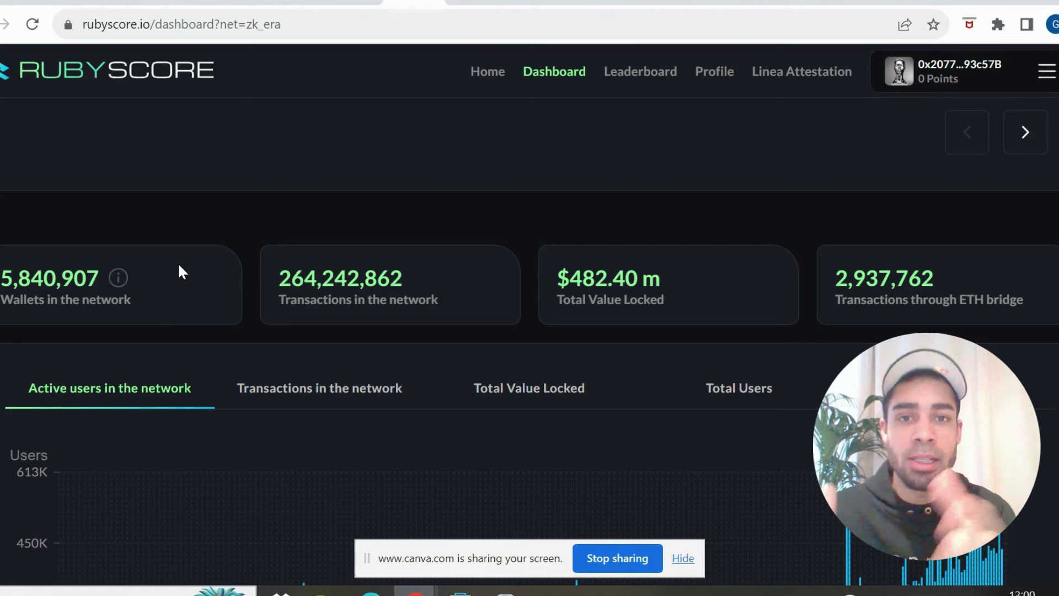
{"action": "scroll", "coordinate": [178, 262], "scroll_direction": "up", "scroll_amount": 12}
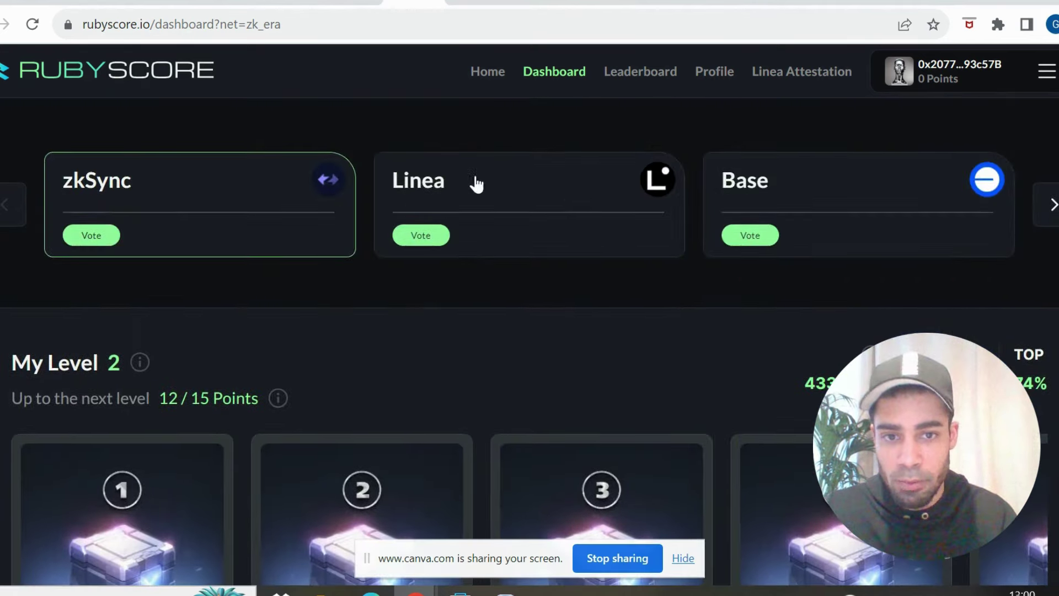
Switch the dashboard to Linea (level 3, 16 / 25 points), then advance the carousel to reveal Scroll
{"action": "left_click", "coordinate": [582, 197]}
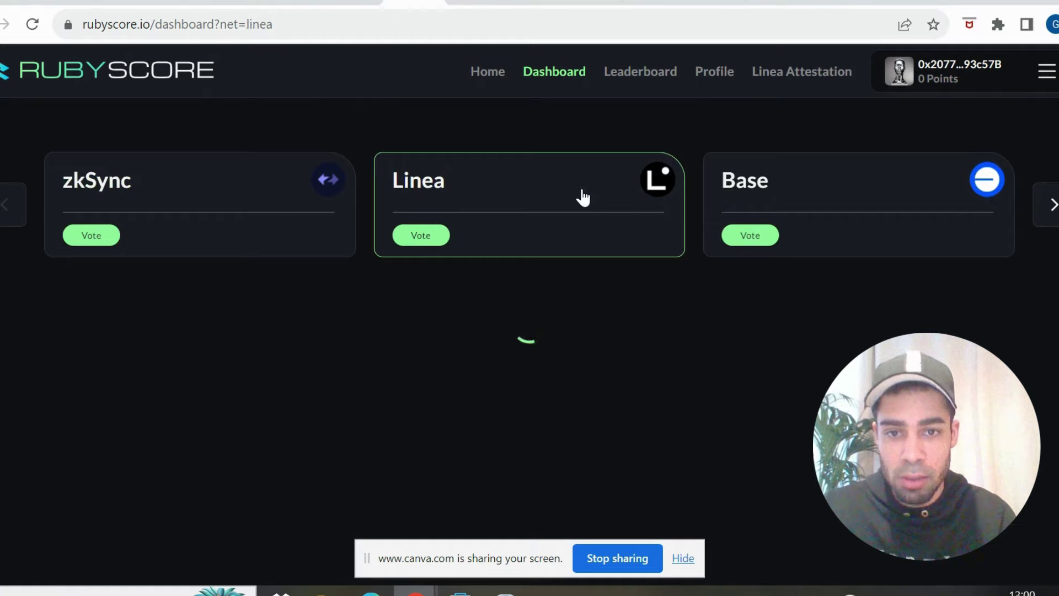
{"action": "scroll", "coordinate": [583, 197], "scroll_direction": "down", "scroll_amount": 5}
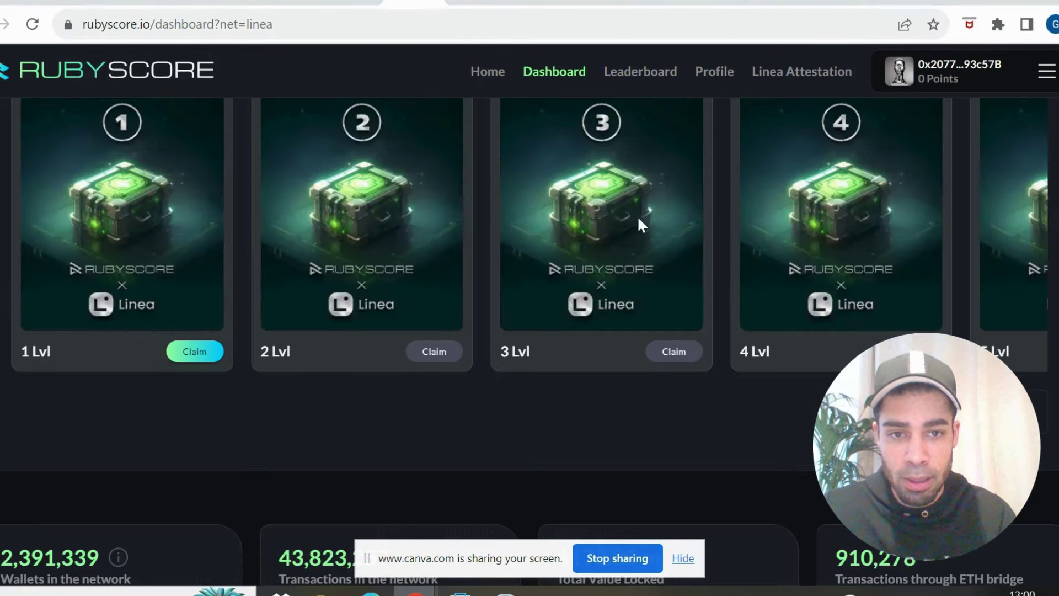
{"action": "scroll", "coordinate": [594, 317], "scroll_direction": "down", "scroll_amount": 4}
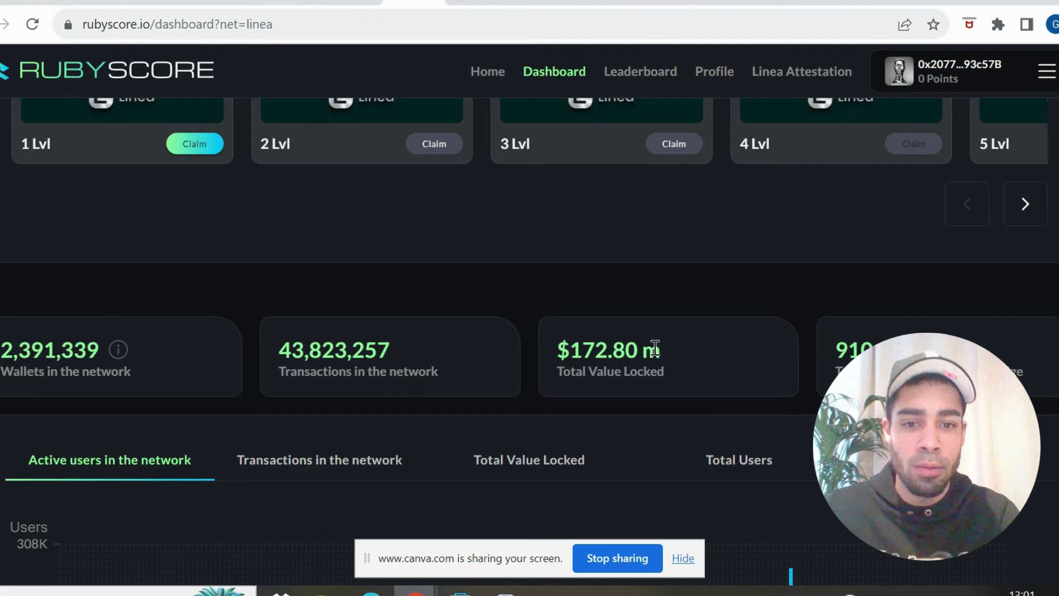
{"action": "scroll", "coordinate": [655, 348], "scroll_direction": "up", "scroll_amount": 10}
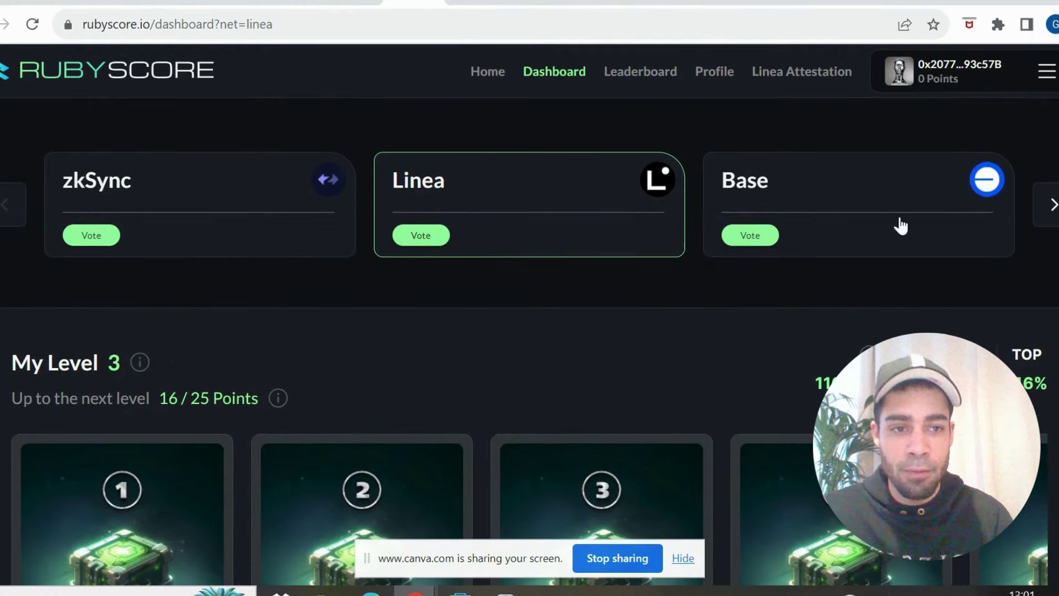
{"action": "left_click", "coordinate": [1048, 203]}
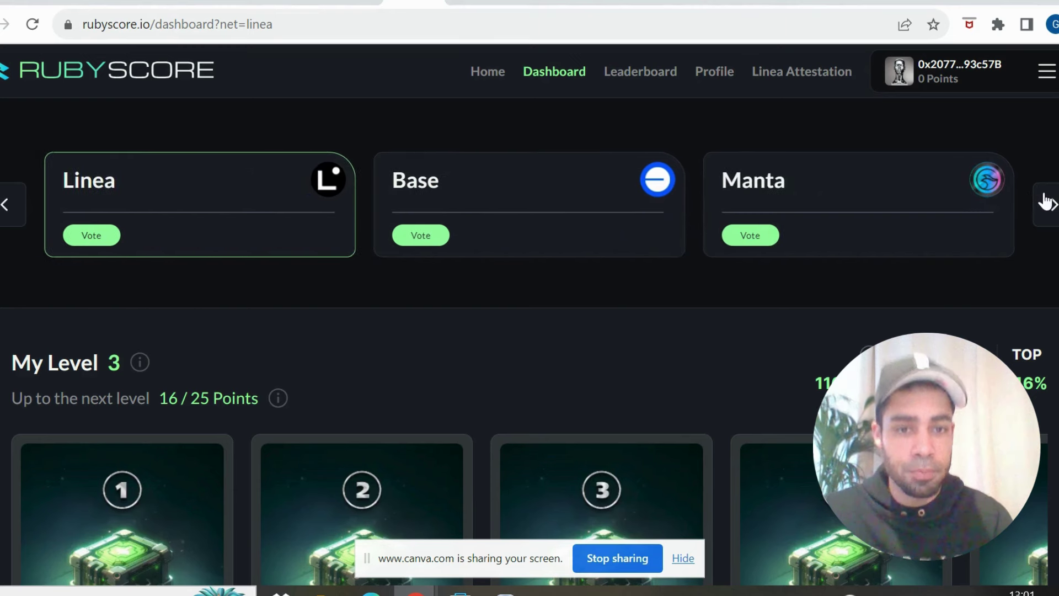
{"action": "left_click", "coordinate": [1047, 203]}
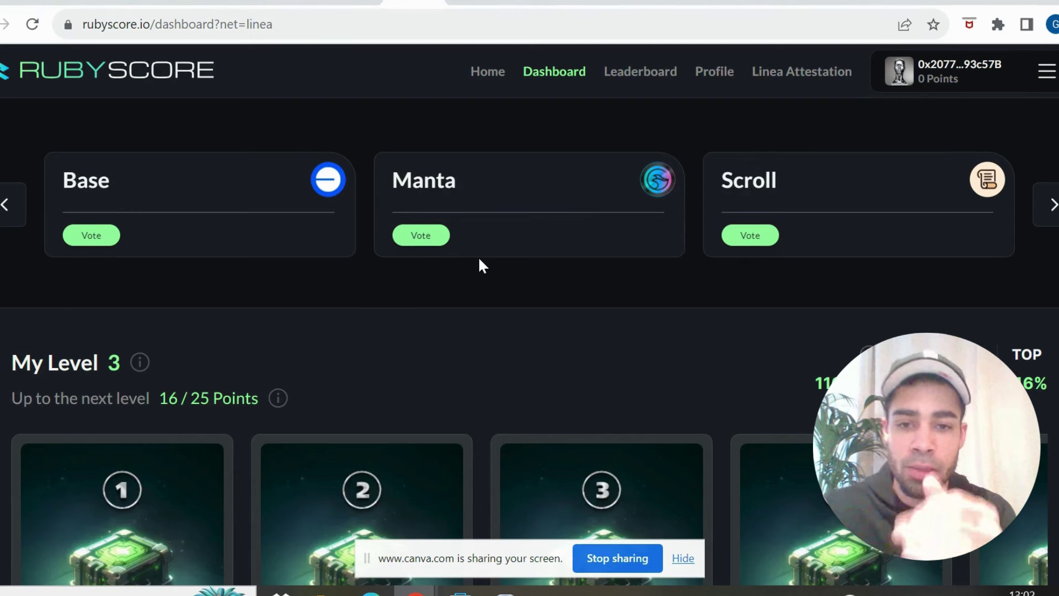
Review the Scroll dashboard stats: level 5 with 46 / 60 points
{"action": "scroll", "coordinate": [480, 256], "scroll_direction": "down", "scroll_amount": 1}
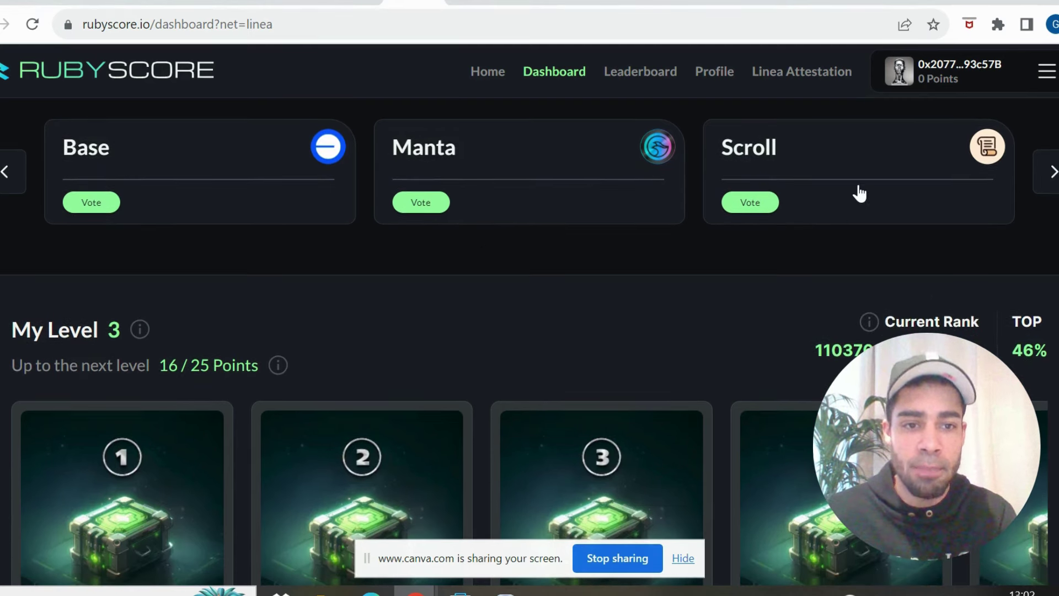
{"action": "scroll", "coordinate": [860, 193], "scroll_direction": "down", "scroll_amount": 5}
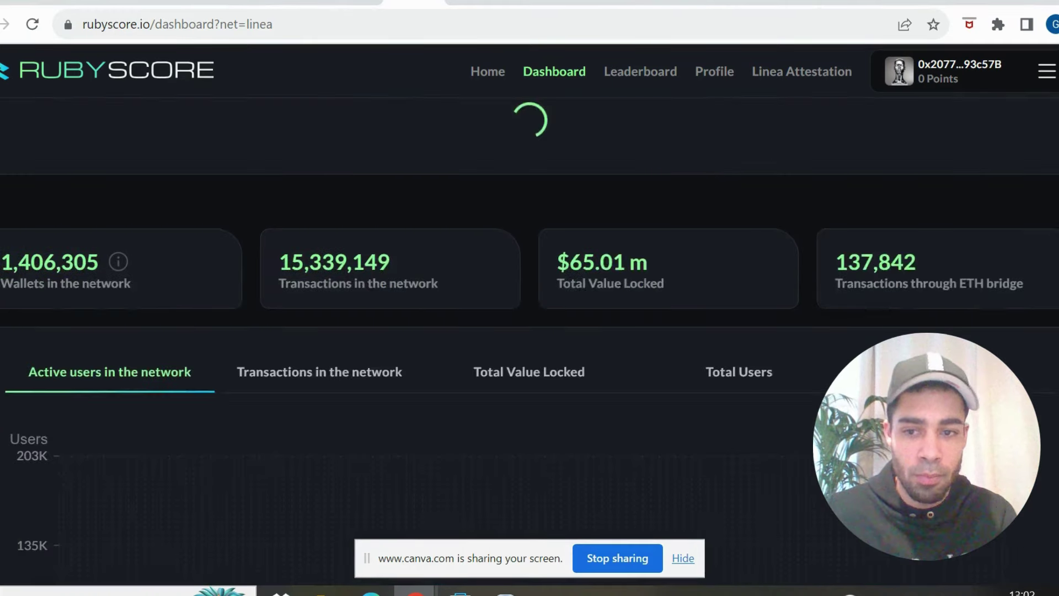
{"action": "scroll", "coordinate": [529, 298], "scroll_direction": "down", "scroll_amount": 4}
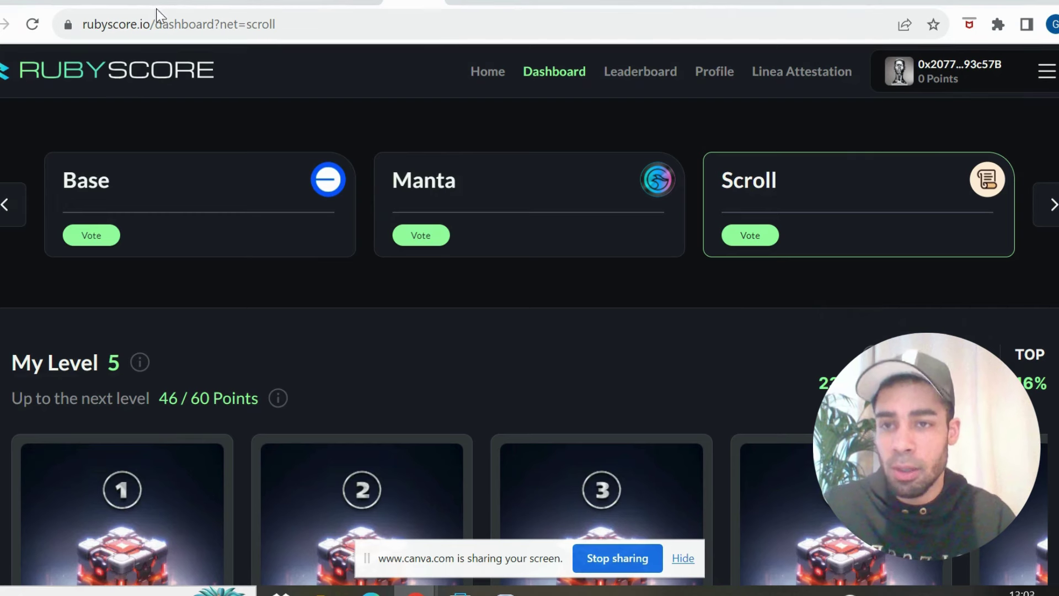
In Orbiter Finance, review the wallet's 23 O-Points and quests, then close the overview
{"action": "left_click", "coordinate": [113, 2]}
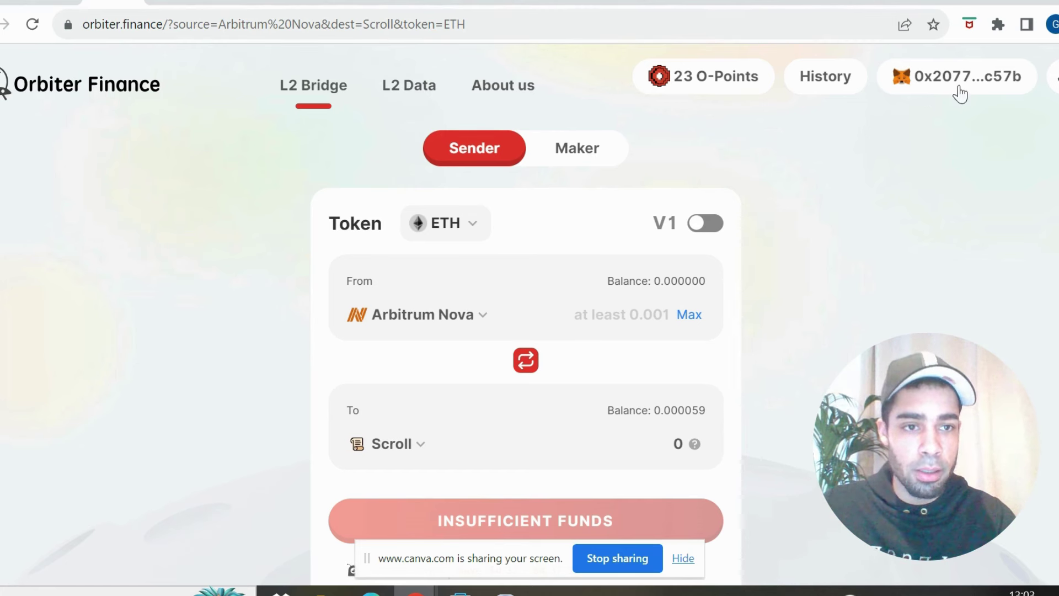
{"action": "left_click", "coordinate": [757, 84]}
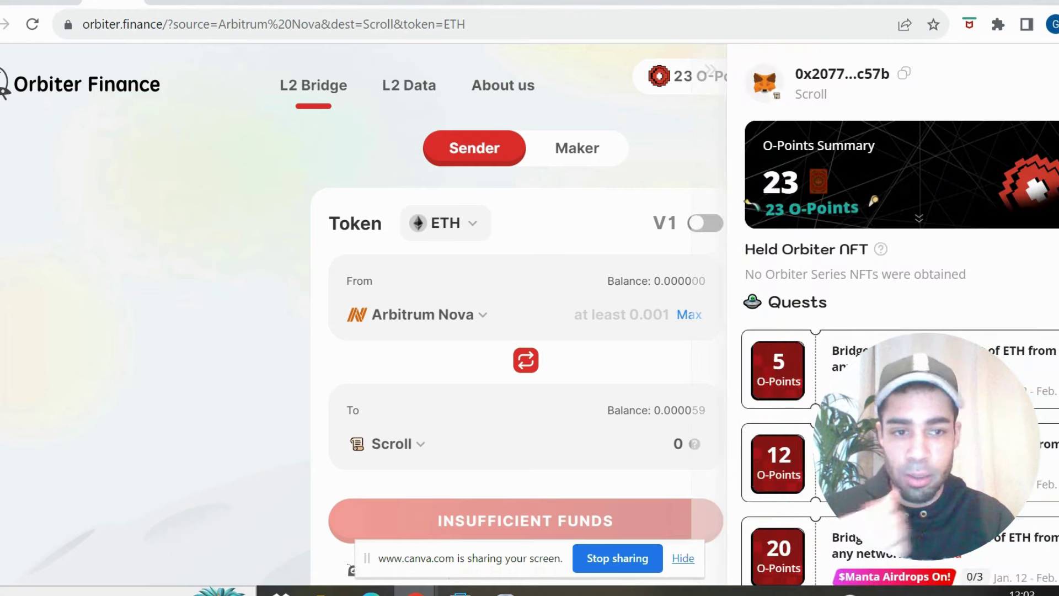
{"action": "scroll", "coordinate": [899, 453], "scroll_direction": "down", "scroll_amount": 2}
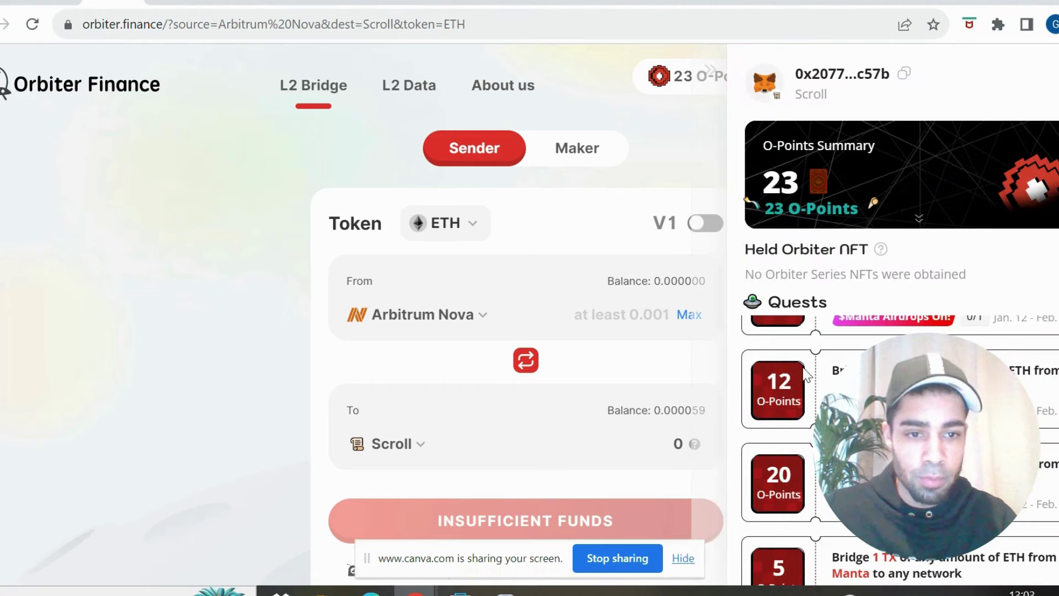
{"action": "scroll", "coordinate": [899, 451], "scroll_direction": "down", "scroll_amount": 2}
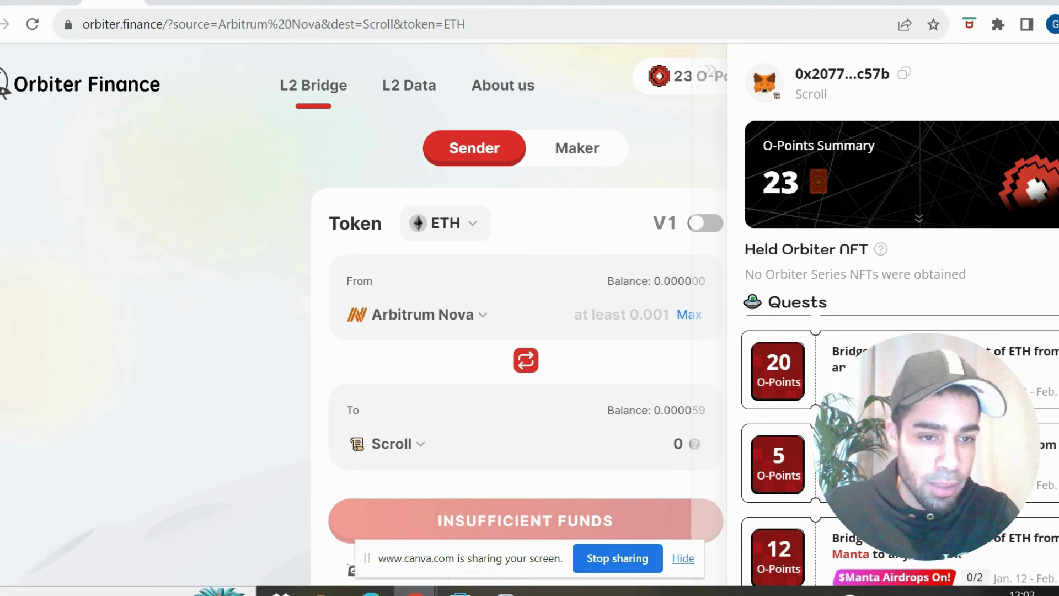
{"action": "scroll", "coordinate": [899, 453], "scroll_direction": "down", "scroll_amount": 2}
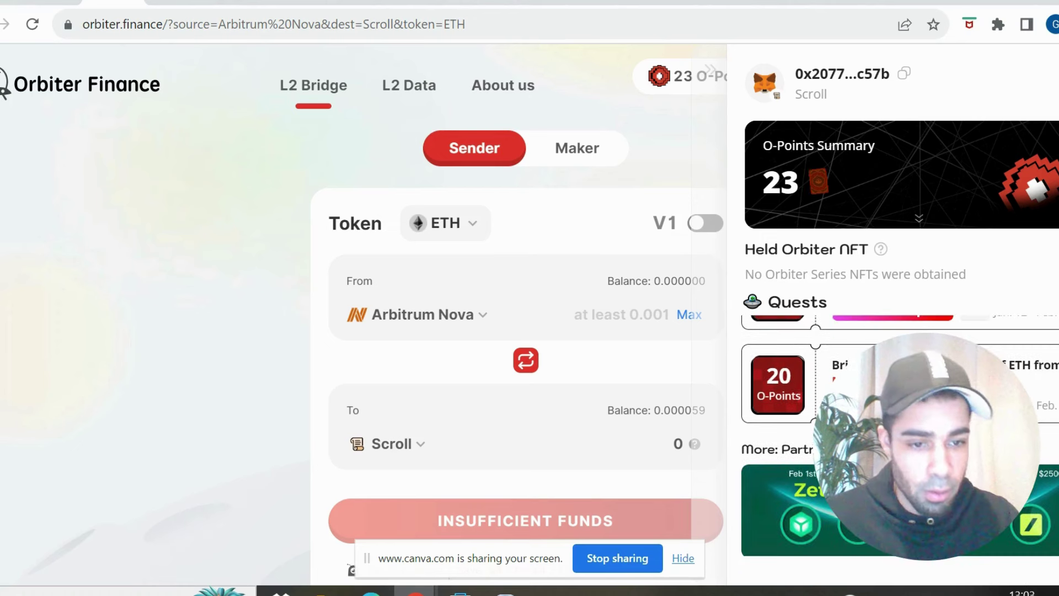
{"action": "scroll", "coordinate": [899, 452], "scroll_direction": "up", "scroll_amount": 2}
{"action": "left_click", "coordinate": [712, 83]}
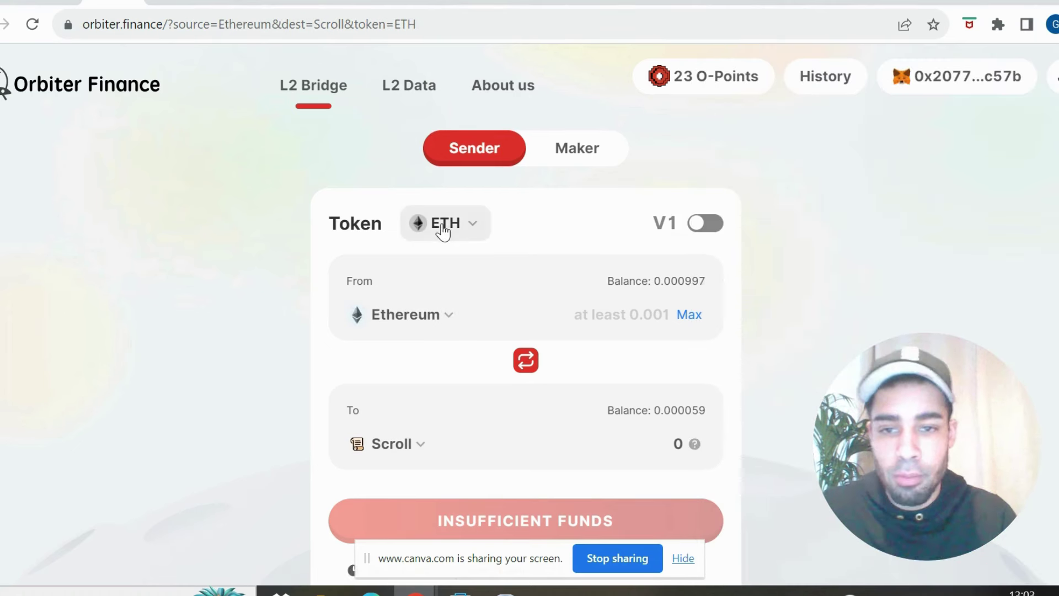
{"action": "left_click", "coordinate": [386, 325]}
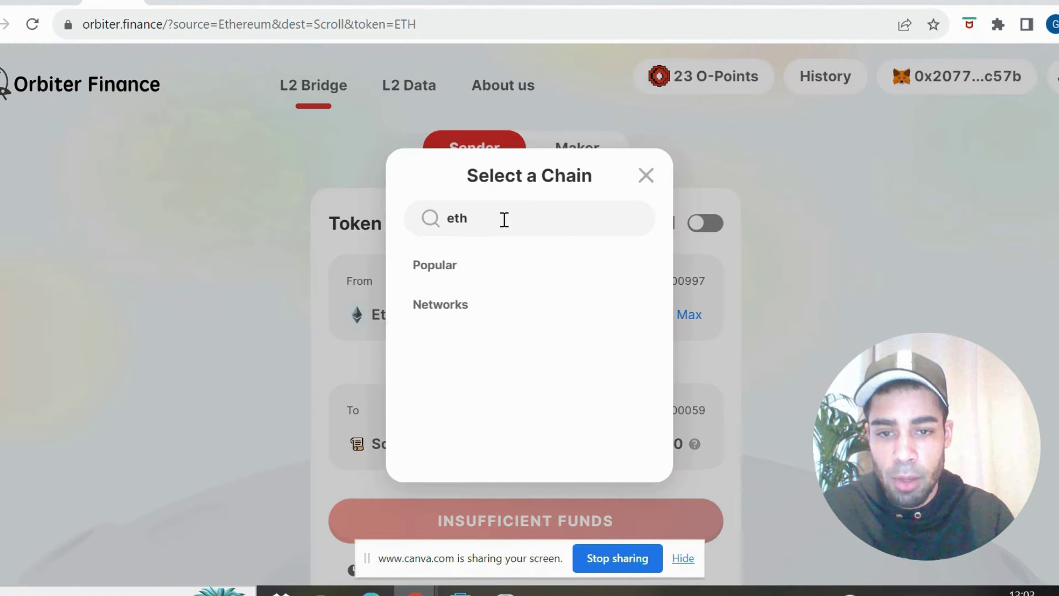
{"action": "key", "text": "BackSpace"}
{"action": "key", "text": "BackSpace"}
{"action": "key", "text": "BackSpace"}
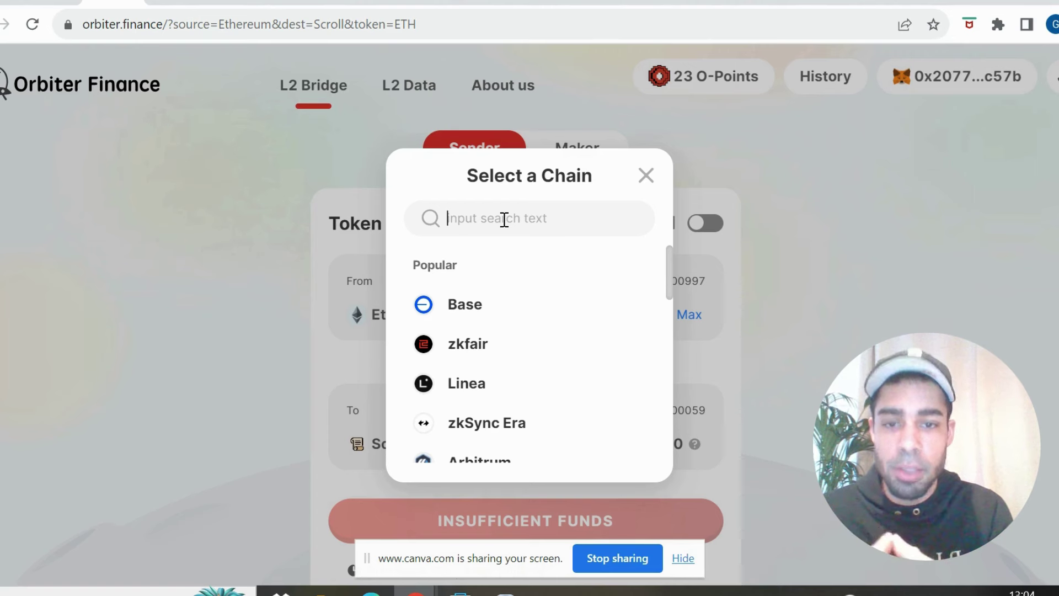
{"action": "scroll", "coordinate": [479, 396], "scroll_direction": "down", "scroll_amount": 5}
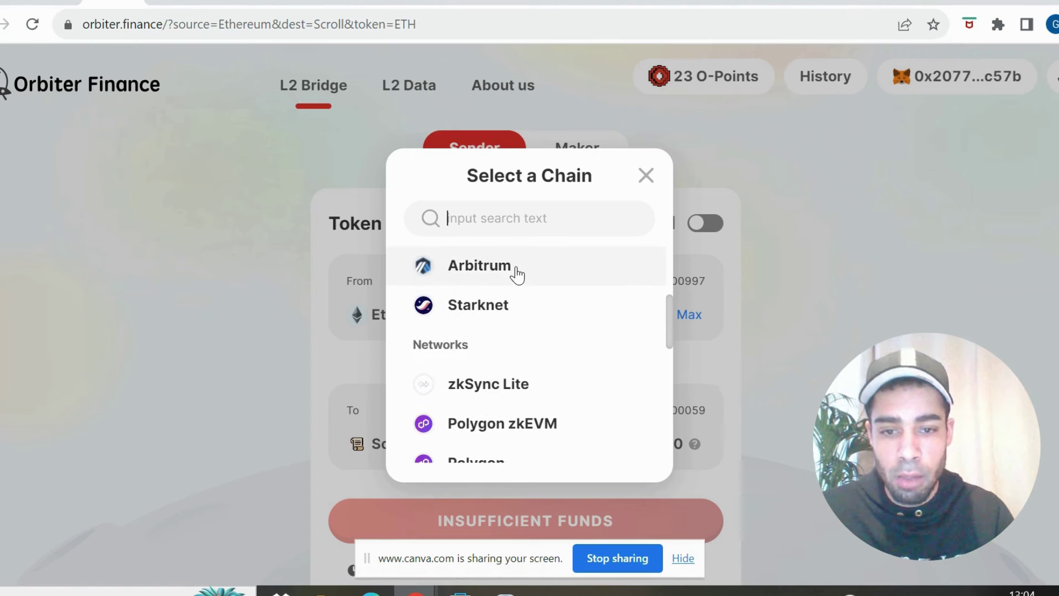
{"action": "scroll", "coordinate": [497, 331], "scroll_direction": "down", "scroll_amount": 3}
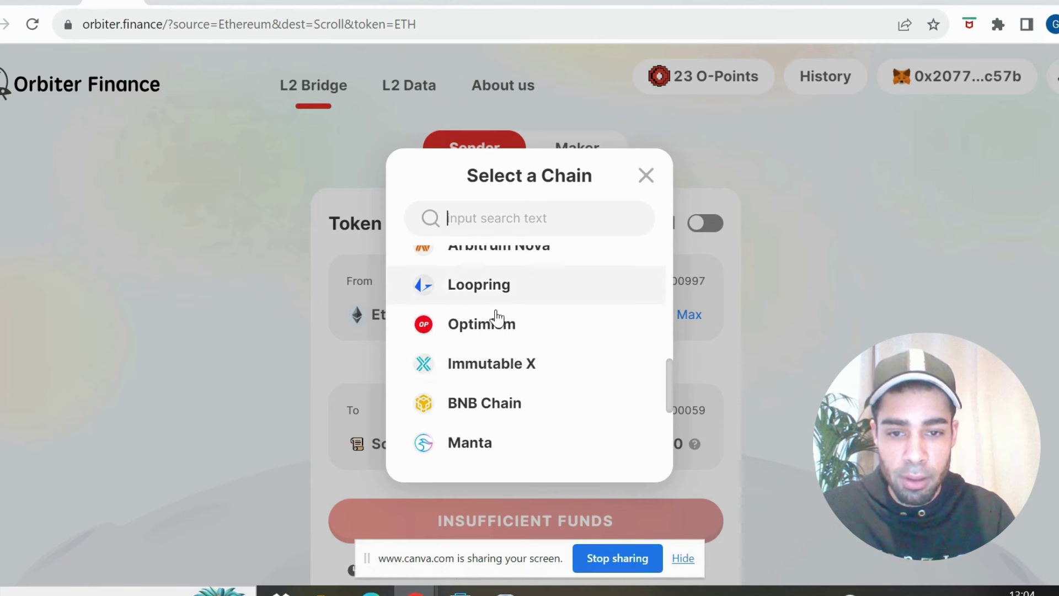
{"action": "scroll", "coordinate": [486, 339], "scroll_direction": "up", "scroll_amount": 8}
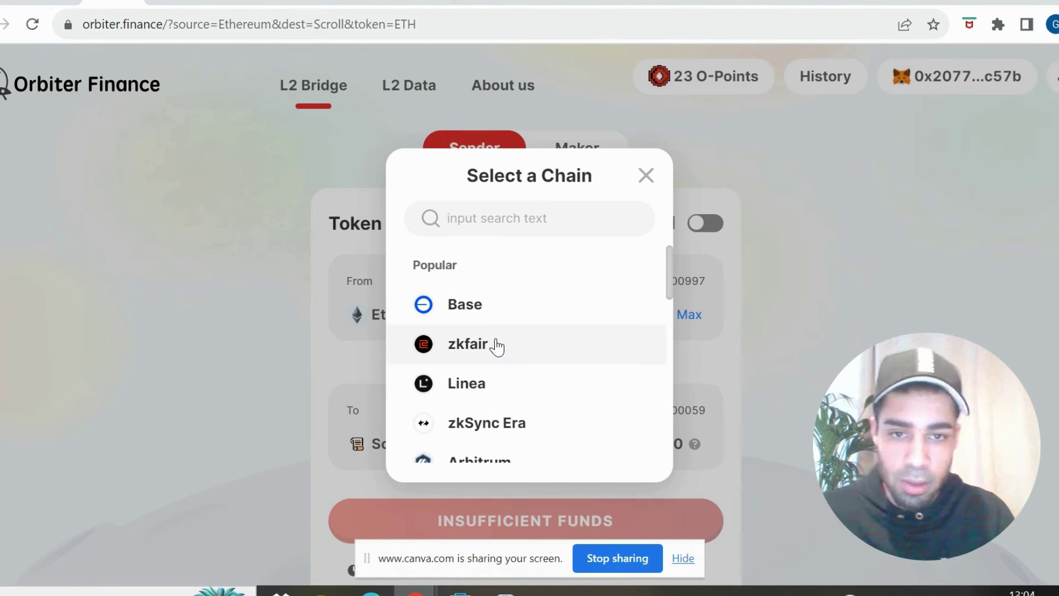
{"action": "left_click", "coordinate": [644, 175]}
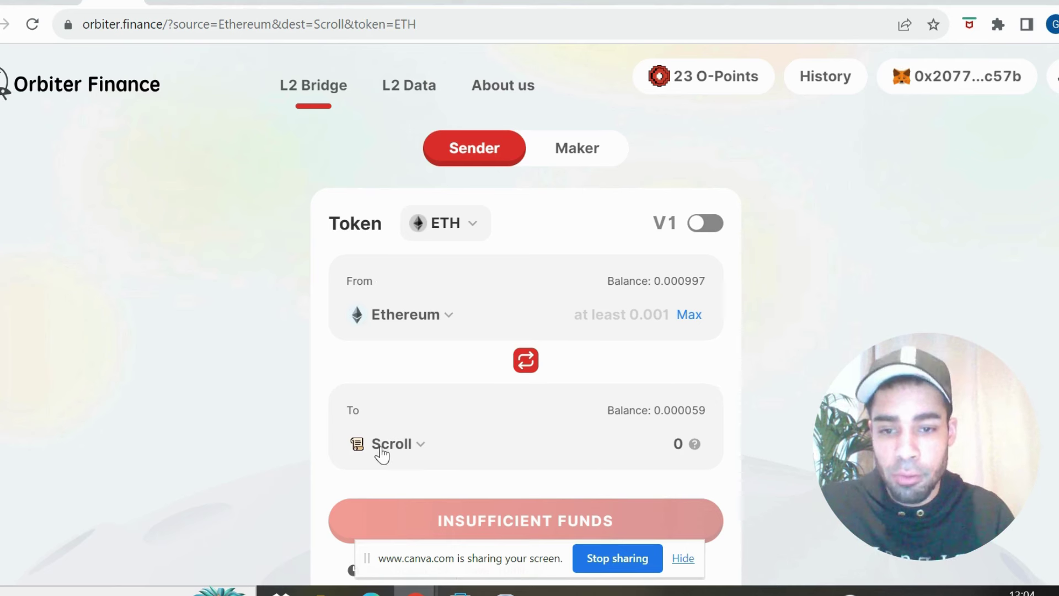
{"action": "scroll", "coordinate": [382, 454], "scroll_direction": "down", "scroll_amount": 2}
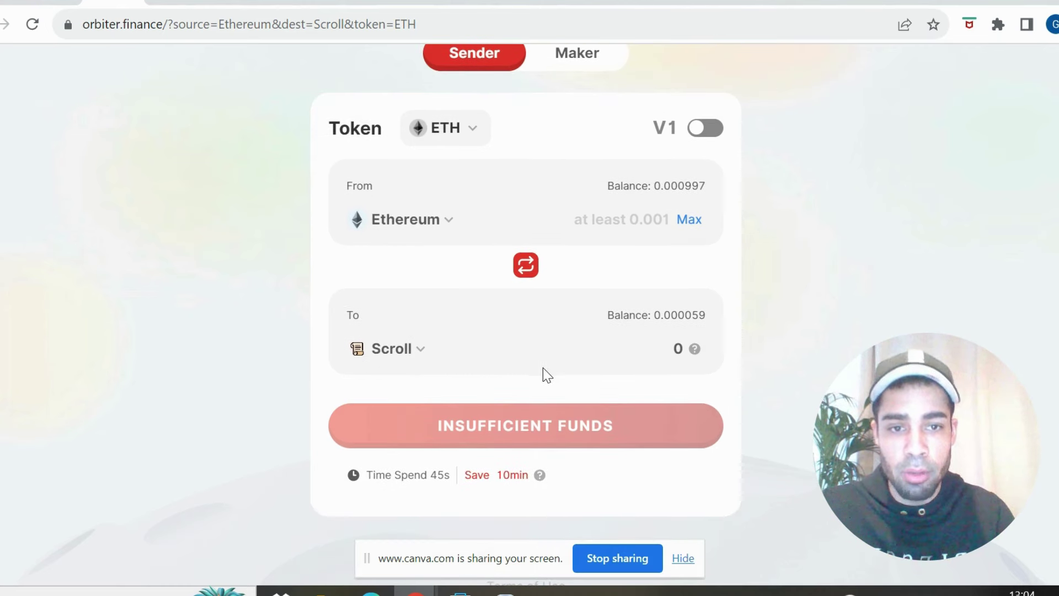
{"action": "scroll", "coordinate": [546, 370], "scroll_direction": "up", "scroll_amount": 2}
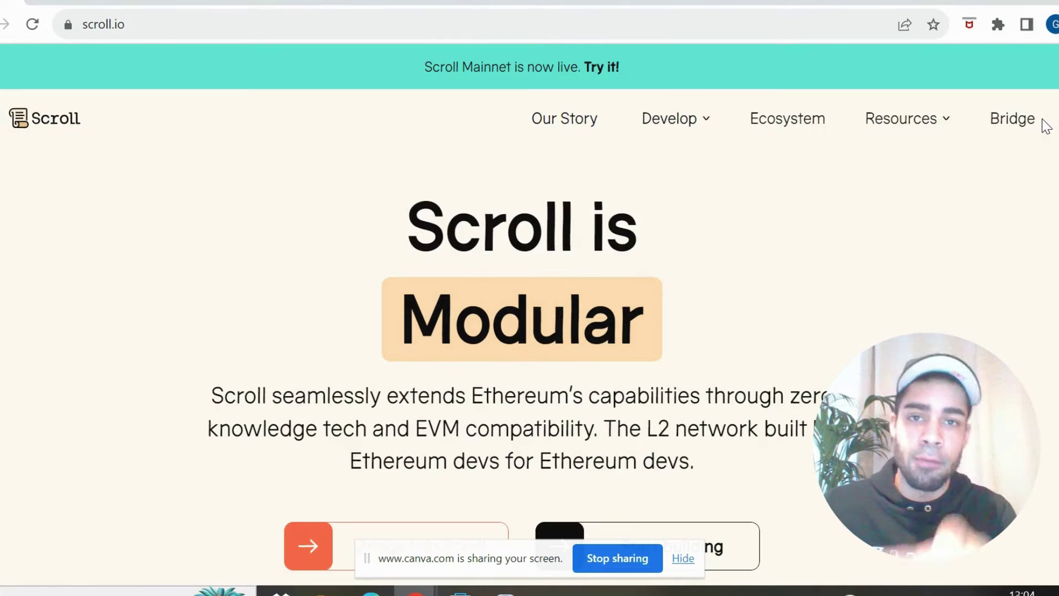
Open Scroll's official Deposit to Scroll bridge page for ETH and scroll through it
{"action": "left_click", "coordinate": [1019, 120]}
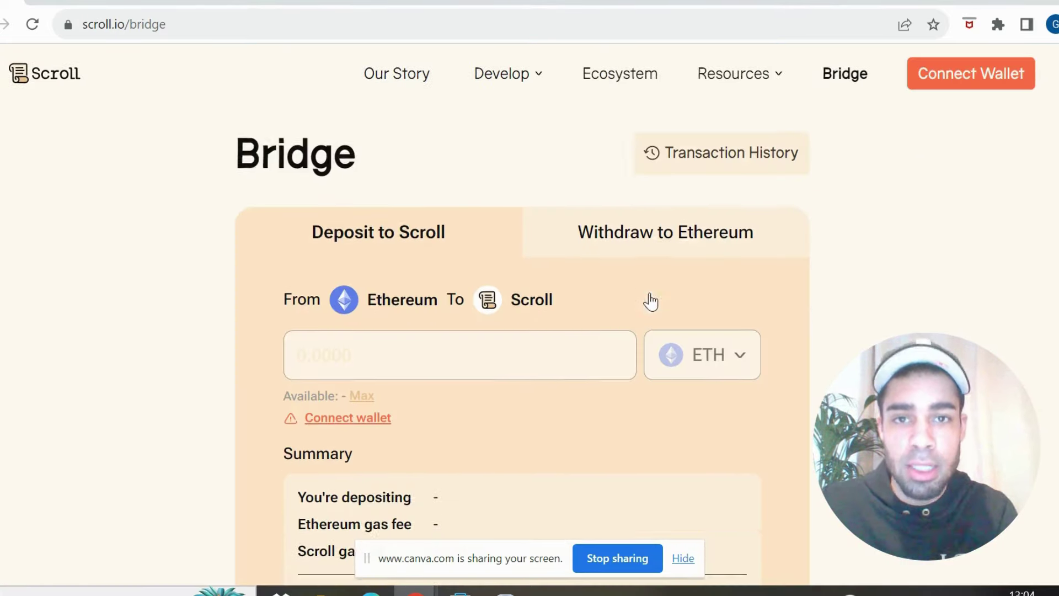
{"action": "scroll", "coordinate": [651, 302], "scroll_direction": "down", "scroll_amount": 1}
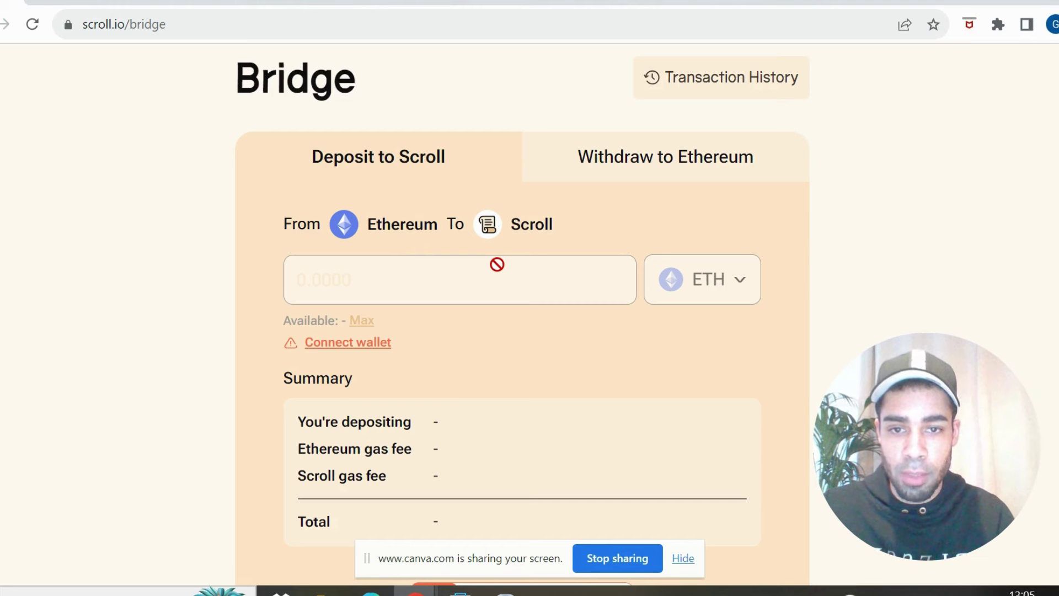
{"action": "scroll", "coordinate": [497, 265], "scroll_direction": "down", "scroll_amount": 5}
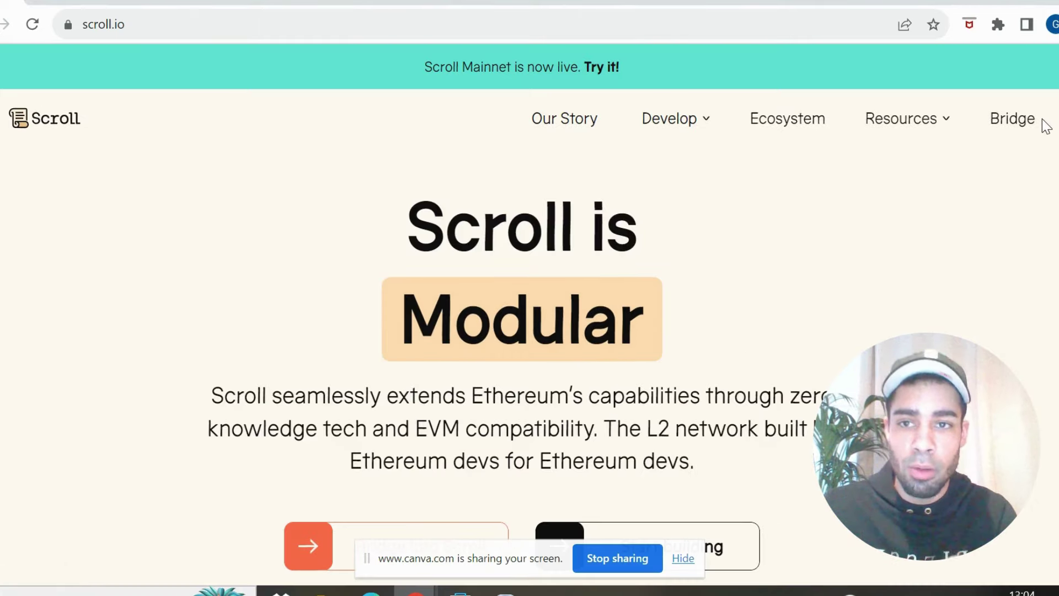
{"action": "left_click", "coordinate": [1022, 121]}
{"action": "scroll", "coordinate": [651, 301], "scroll_direction": "down", "scroll_amount": 3}
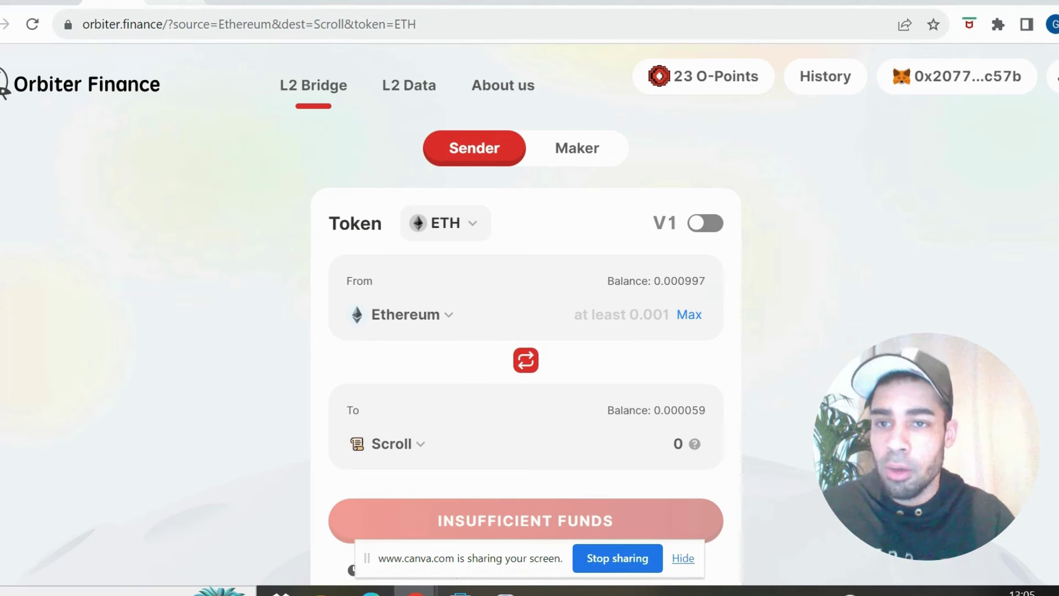
Switch to SyncSwap's Scroll Mainnet pools list, showing USDC/ETH at 27.3% APR
{"action": "left_click", "coordinate": [176, 2]}
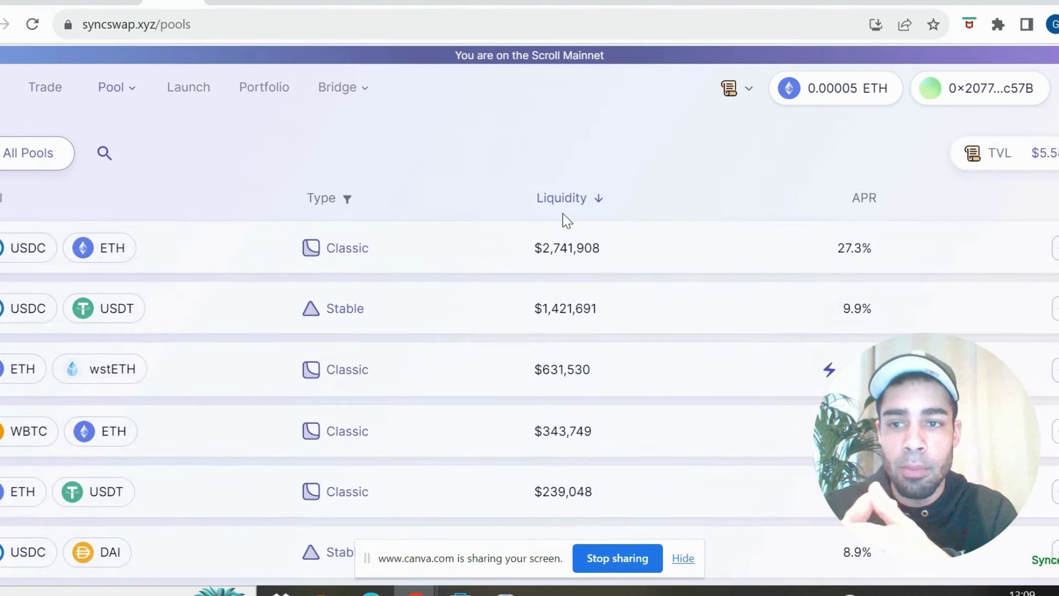
Expand the USDC/USDT pool's APR details and open its Stable Pool page ($1,420,328.11 TVL, 9.99% APR)
{"action": "mouse_move", "coordinate": [115, 88]}
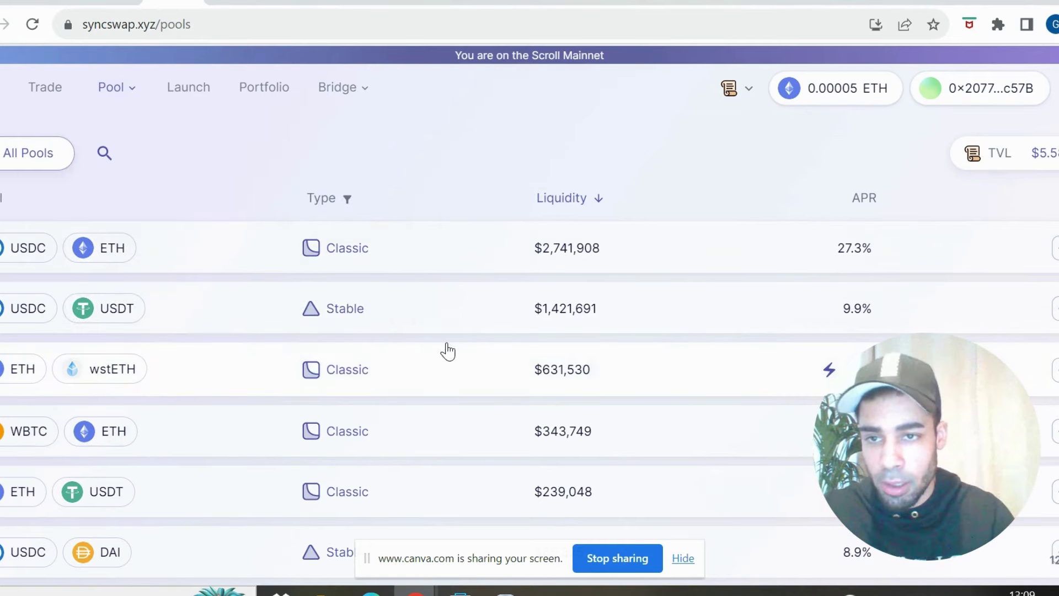
{"action": "scroll", "coordinate": [445, 349], "scroll_direction": "down", "scroll_amount": 2}
{"action": "scroll", "coordinate": [444, 346], "scroll_direction": "up", "scroll_amount": 2}
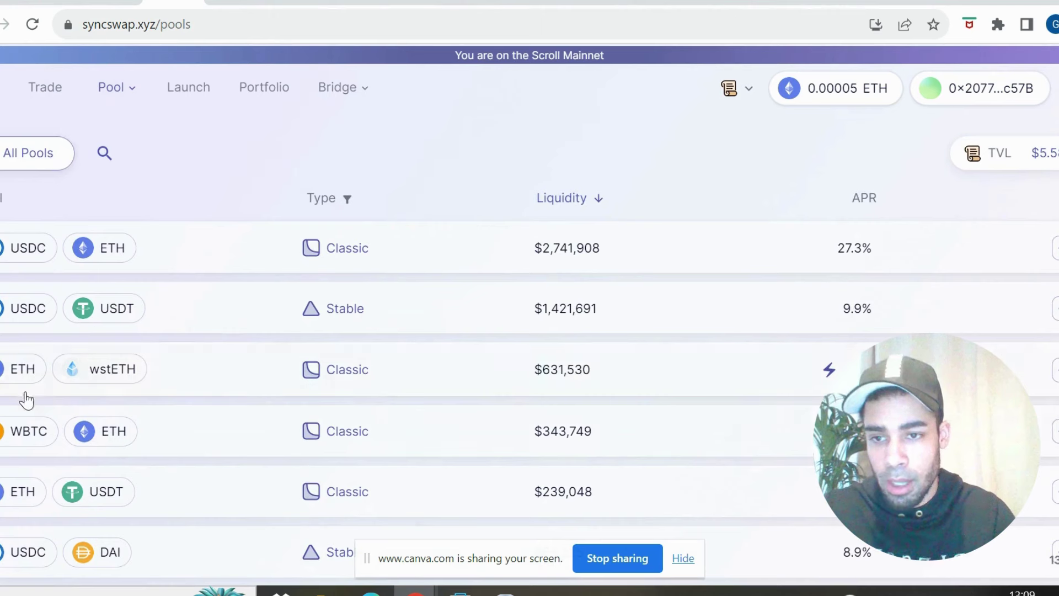
{"action": "left_click", "coordinate": [157, 324]}
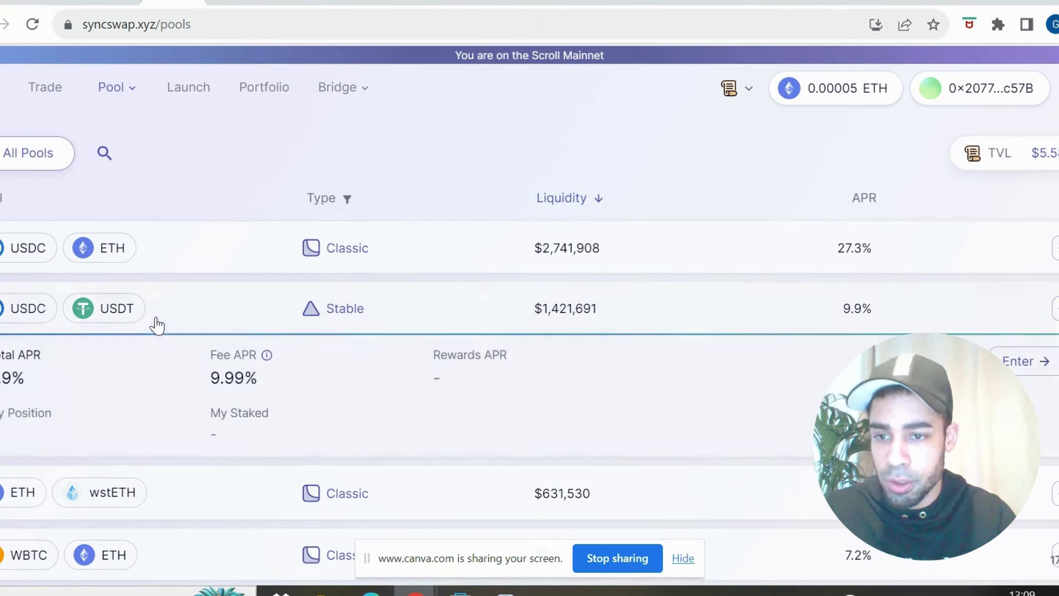
{"action": "left_click", "coordinate": [1042, 370]}
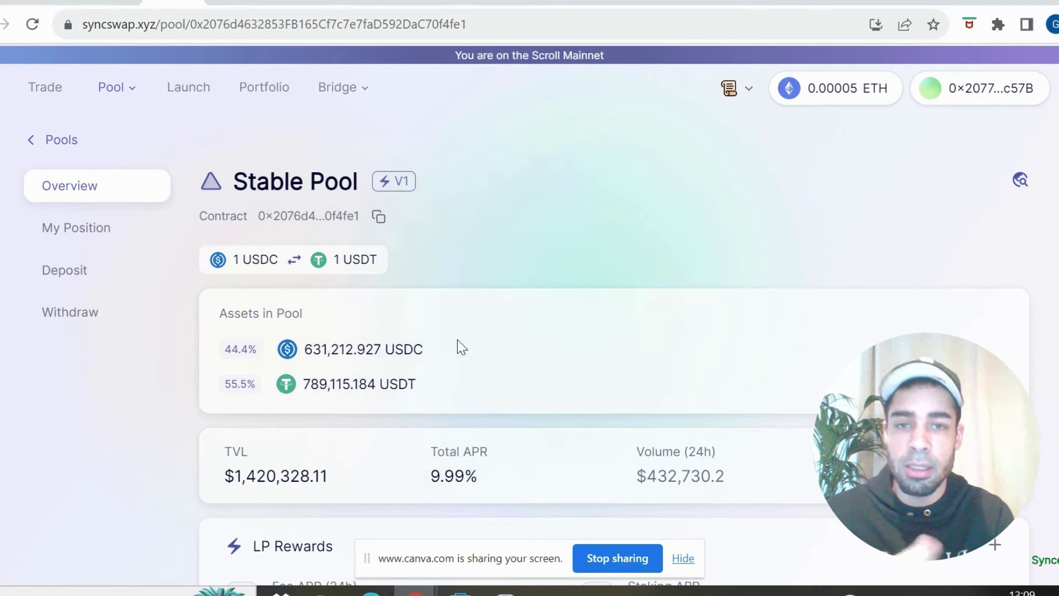
{"action": "left_click", "coordinate": [381, 348]}
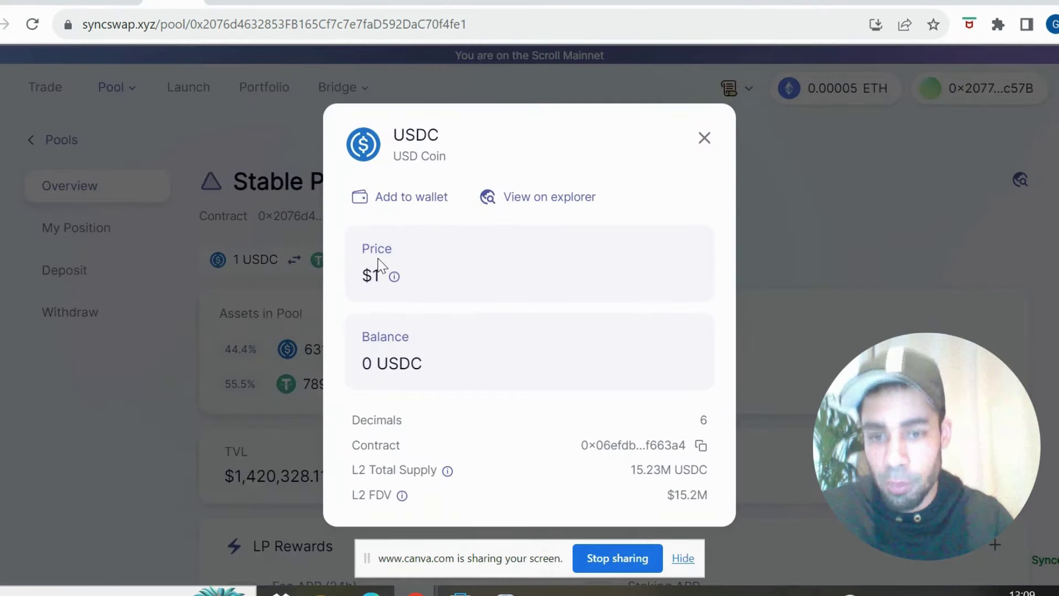
{"action": "left_click", "coordinate": [705, 139]}
{"action": "scroll", "coordinate": [656, 306], "scroll_direction": "down", "scroll_amount": 7}
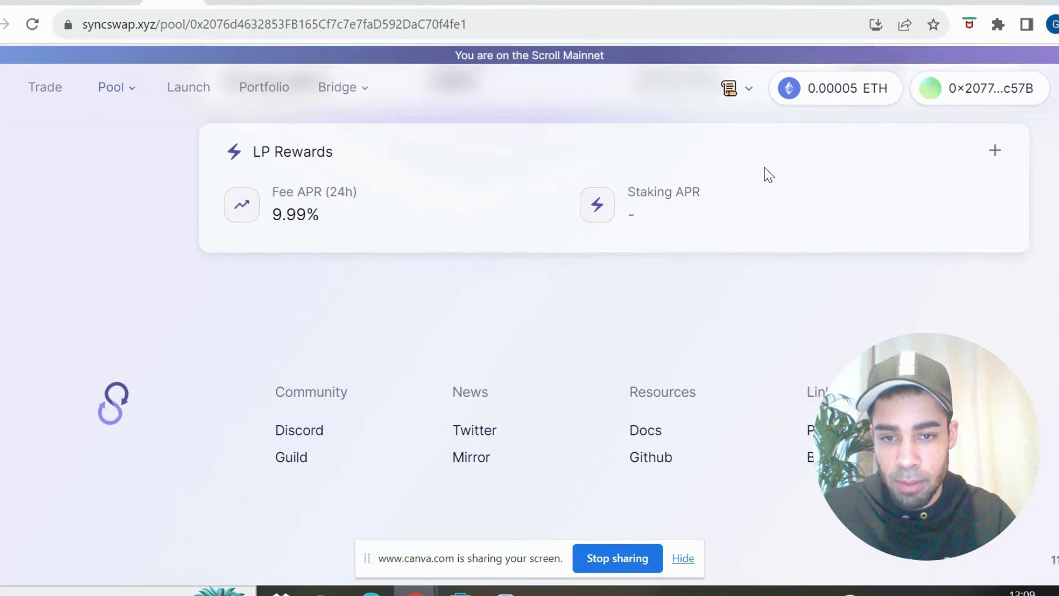
{"action": "scroll", "coordinate": [883, 193], "scroll_direction": "up", "scroll_amount": 2}
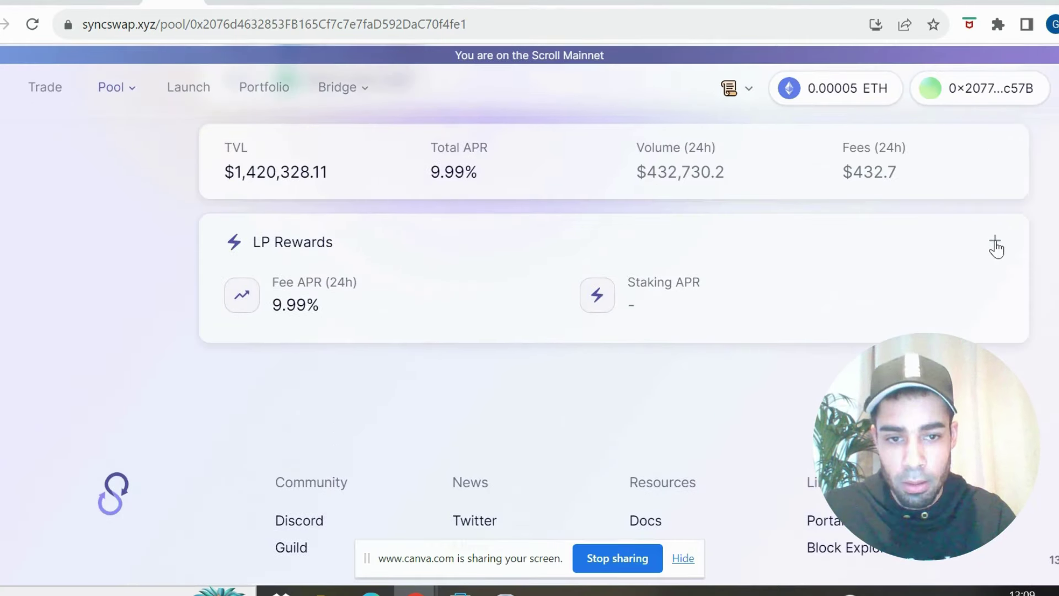
{"action": "scroll", "coordinate": [998, 249], "scroll_direction": "up", "scroll_amount": 5}
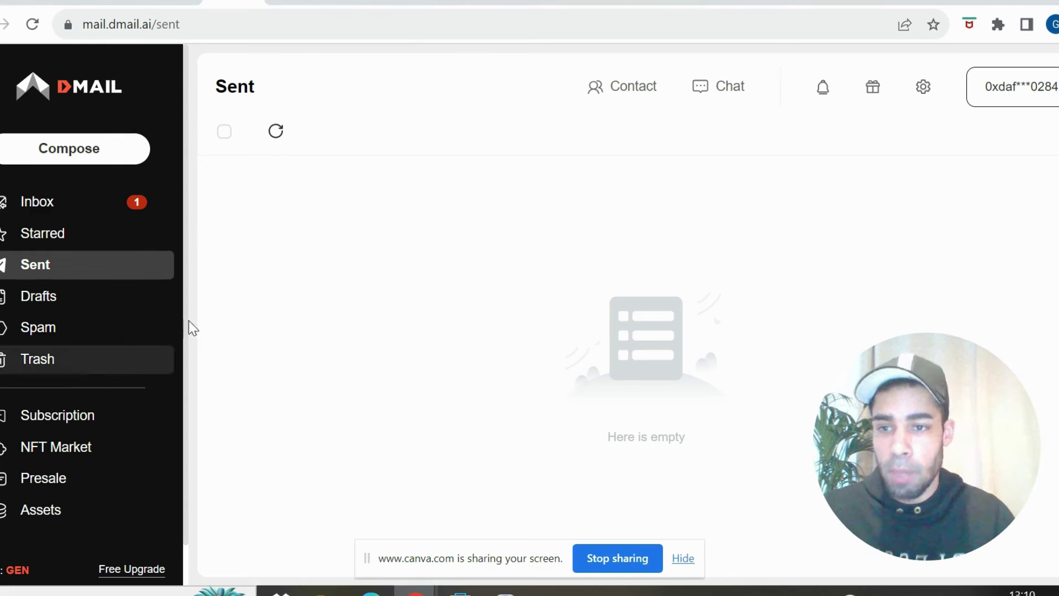
Open a blank Dmail compose form with empty recipient and subject fields
{"action": "left_click", "coordinate": [72, 158]}
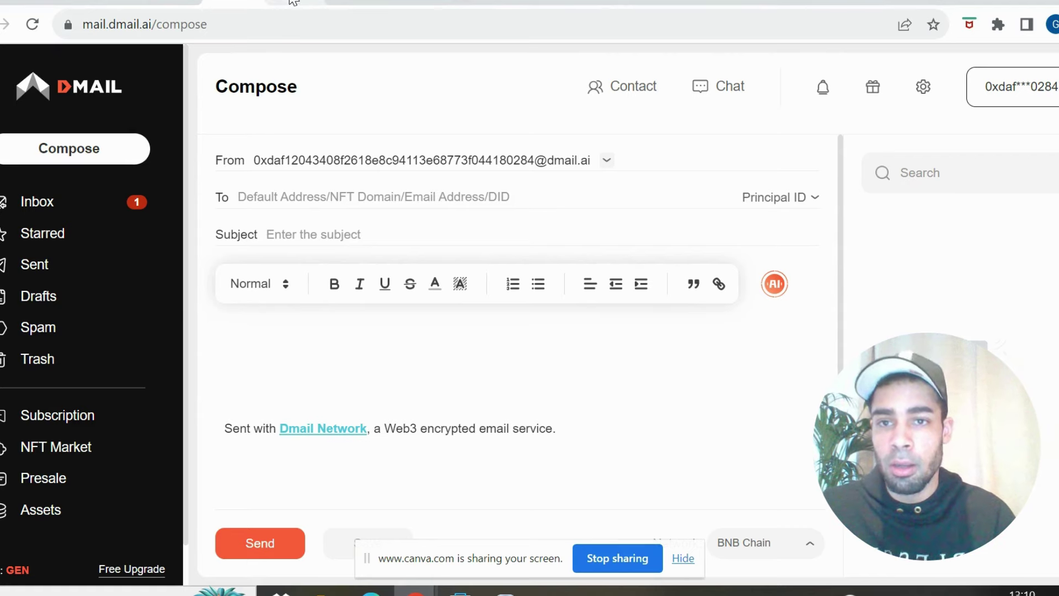
On the ZkStars mint page, choose the 20 quantity preset for a 0.0020 ETH total
{"action": "left_click", "coordinate": [295, 4]}
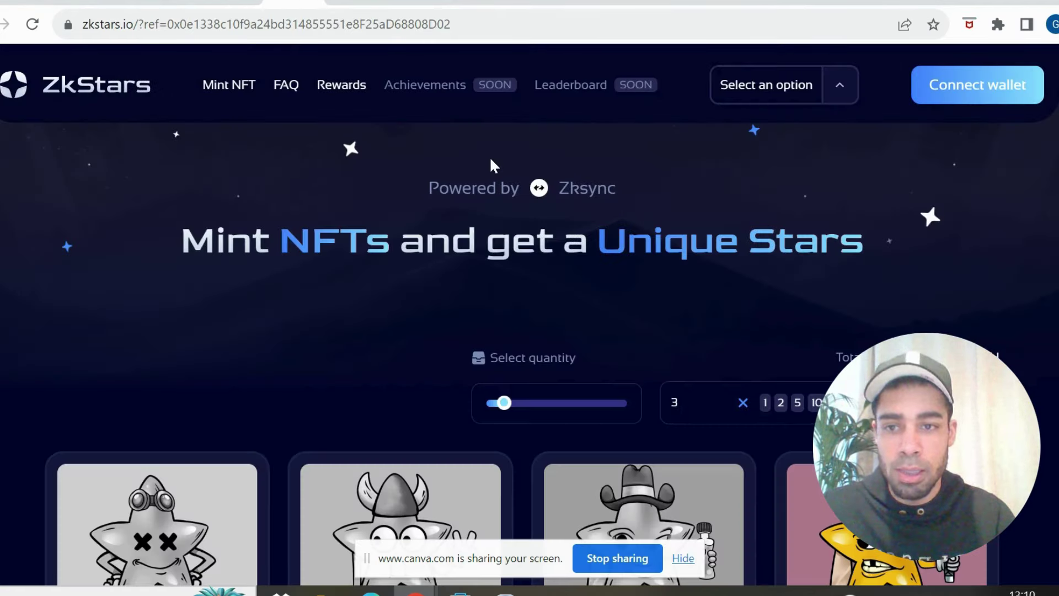
{"action": "scroll", "coordinate": [491, 157], "scroll_direction": "down", "scroll_amount": 3}
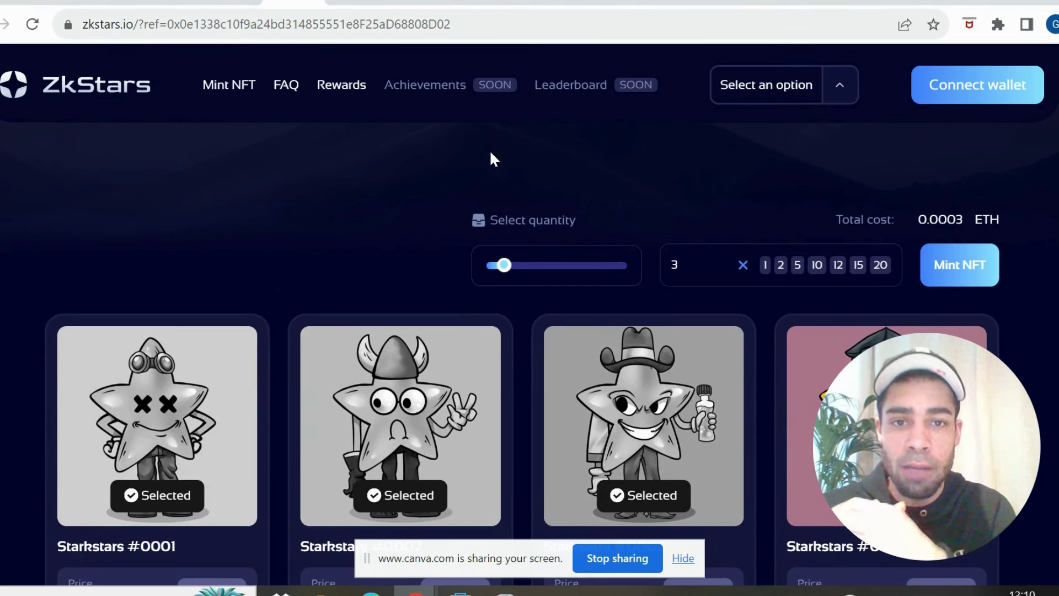
{"action": "scroll", "coordinate": [489, 150], "scroll_direction": "up", "scroll_amount": 1}
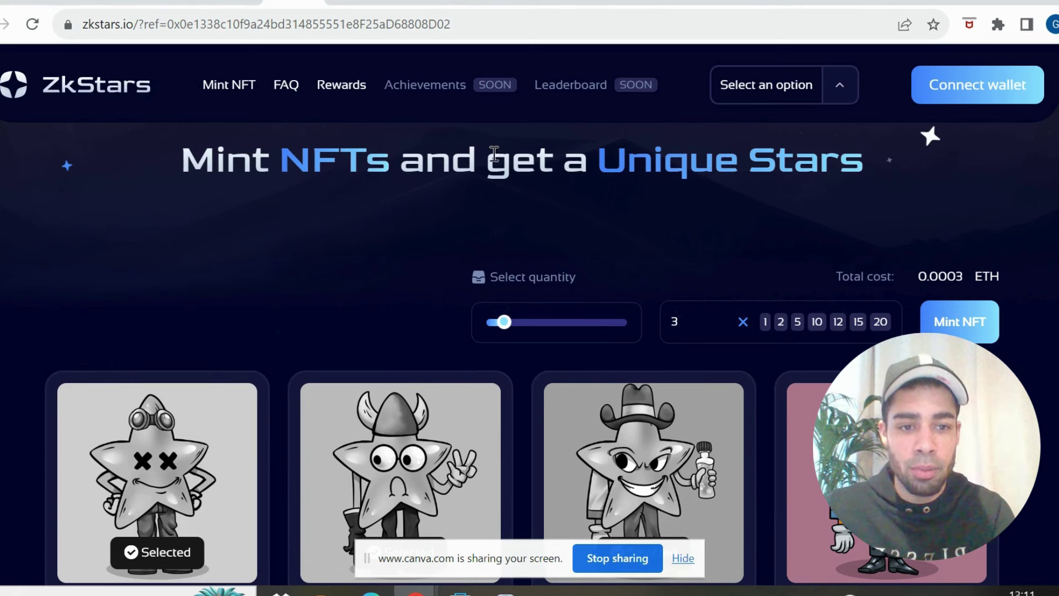
{"action": "scroll", "coordinate": [721, 208], "scroll_direction": "down", "scroll_amount": 1}
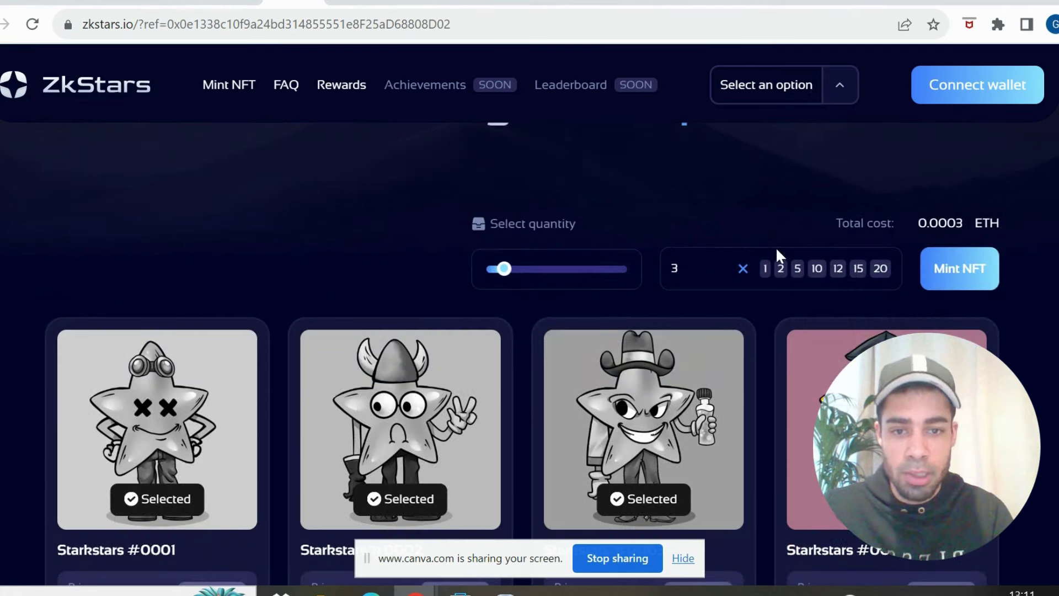
{"action": "scroll", "coordinate": [776, 248], "scroll_direction": "down", "scroll_amount": 1}
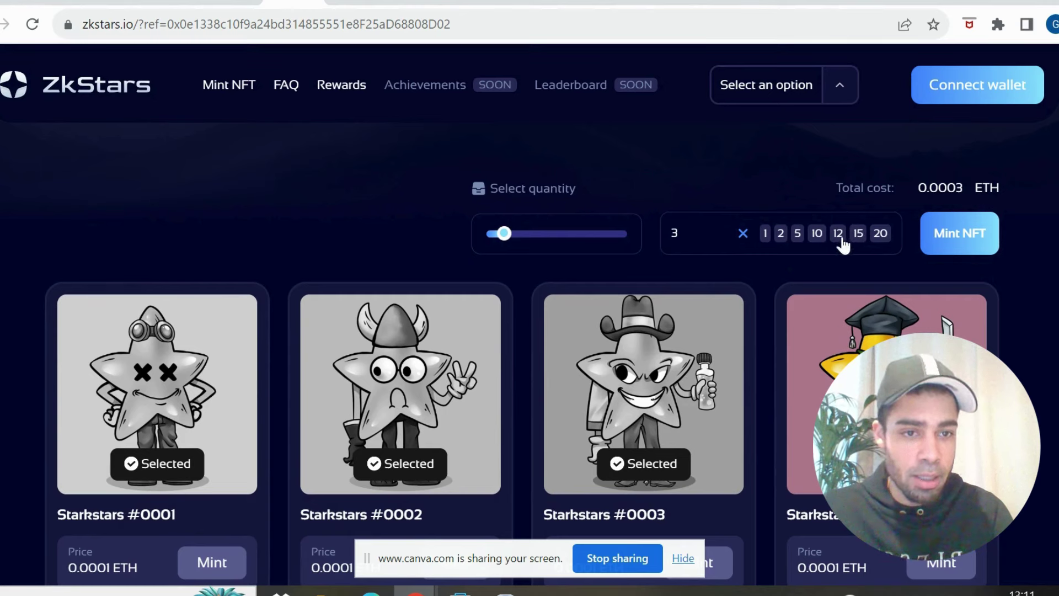
{"action": "left_click", "coordinate": [881, 235]}
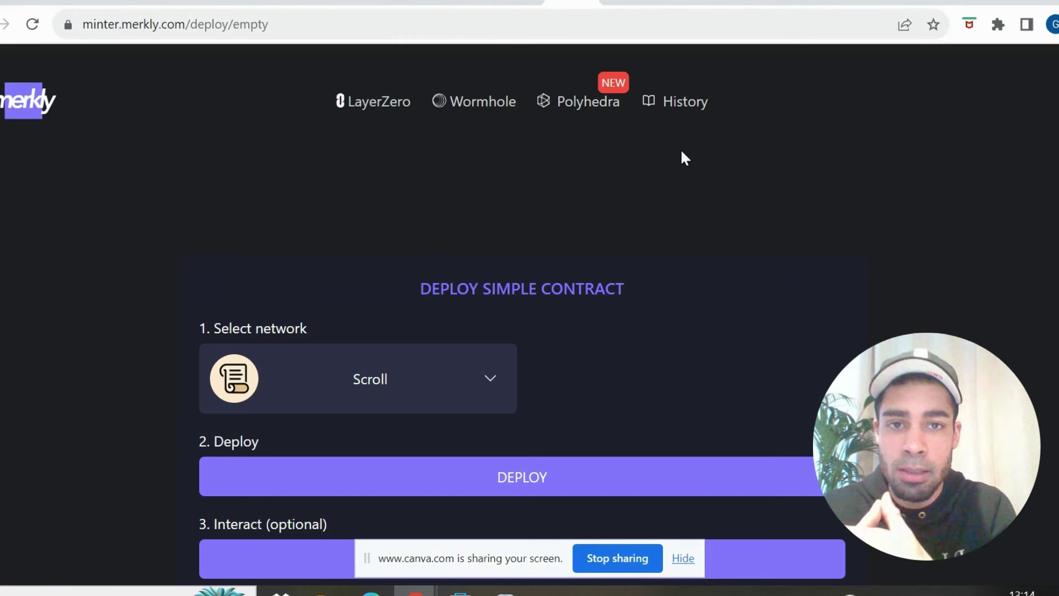
Deploy a simple contract on Scroll in Merkly, confirm in MetaMask, and dismiss the 'Something went wrong' error
{"action": "scroll", "coordinate": [681, 156], "scroll_direction": "down", "scroll_amount": 3}
{"action": "left_click", "coordinate": [527, 298]}
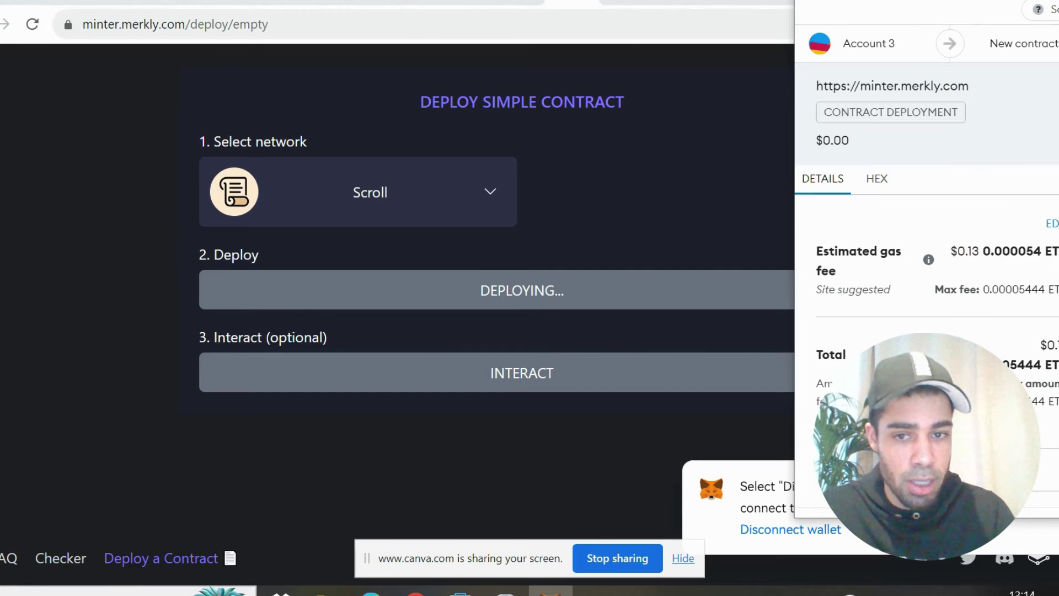
{"action": "scroll", "coordinate": [963, 262], "scroll_direction": "down", "scroll_amount": 1}
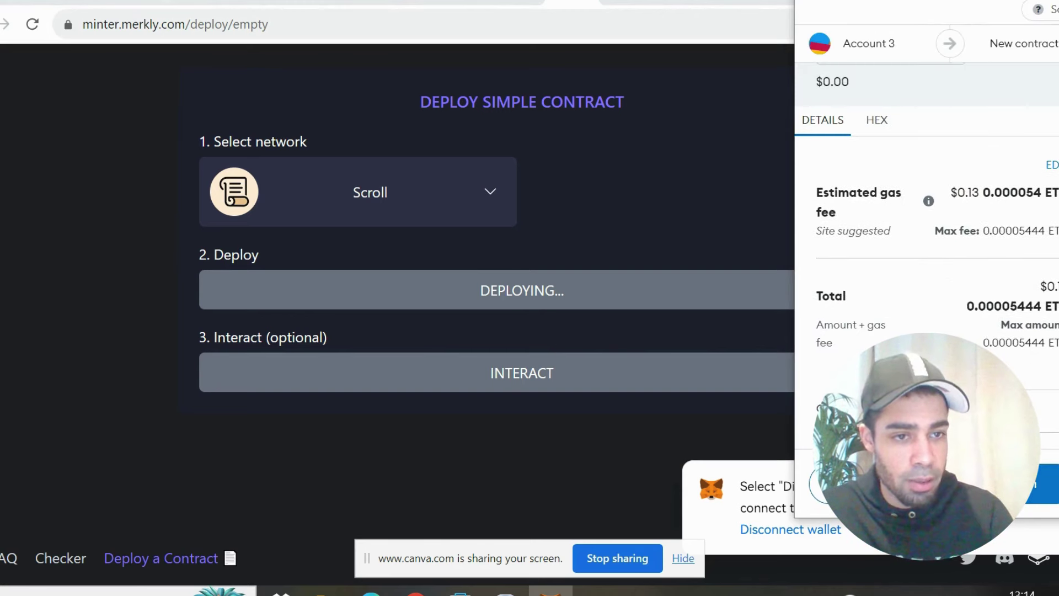
{"action": "left_click", "coordinate": [850, 484]}
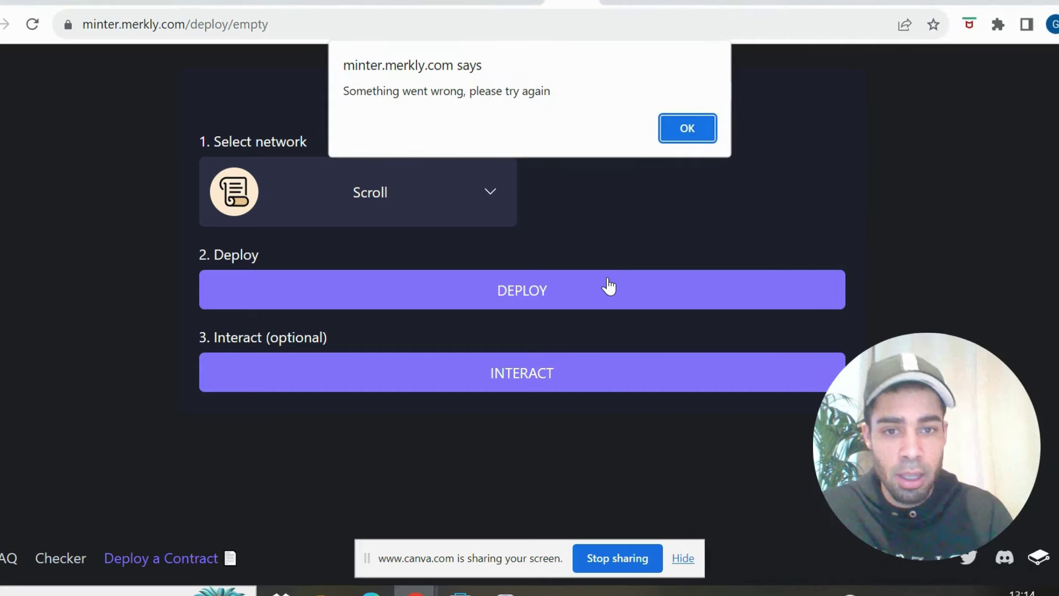
{"action": "left_click", "coordinate": [687, 128]}
{"action": "scroll", "coordinate": [583, 179], "scroll_direction": "up", "scroll_amount": 2}
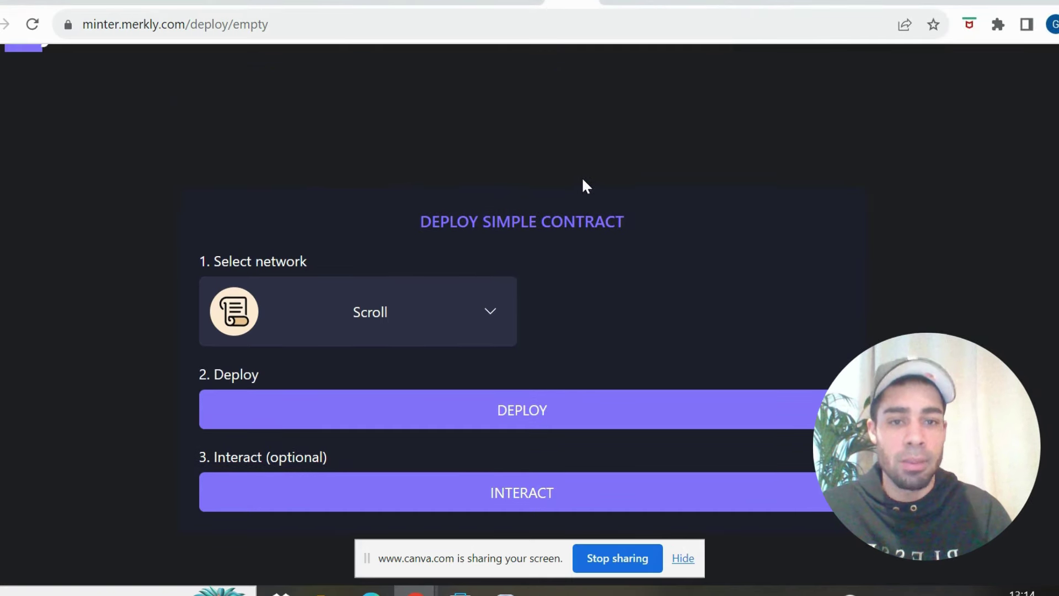
{"action": "scroll", "coordinate": [583, 180], "scroll_direction": "up", "scroll_amount": 1}
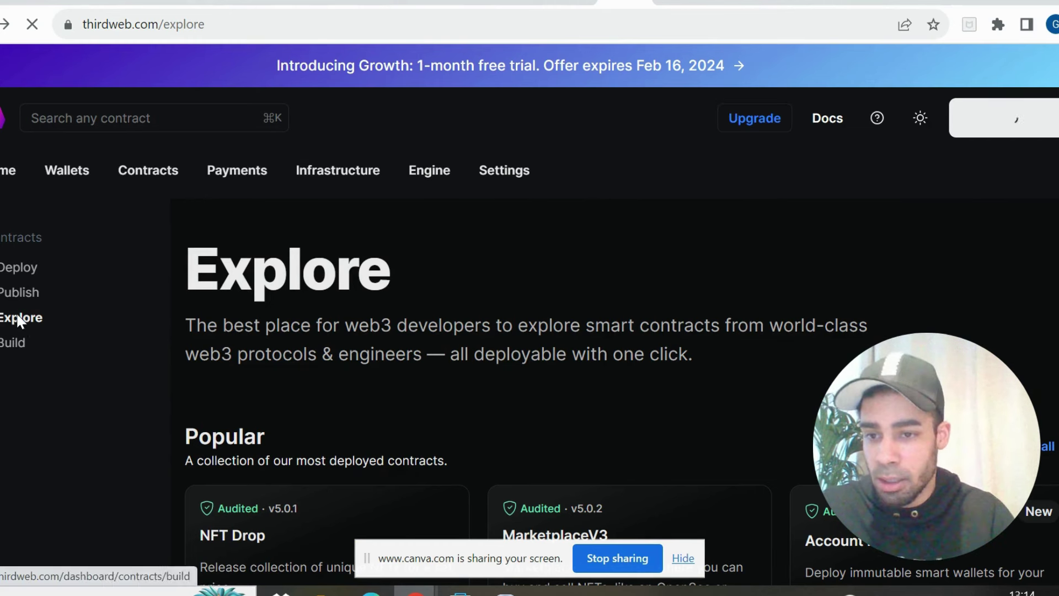
Pick the Token ERC20 card on thirdweb Explore to reach its Contract Parameters form
{"action": "scroll", "coordinate": [533, 436], "scroll_direction": "down", "scroll_amount": 8}
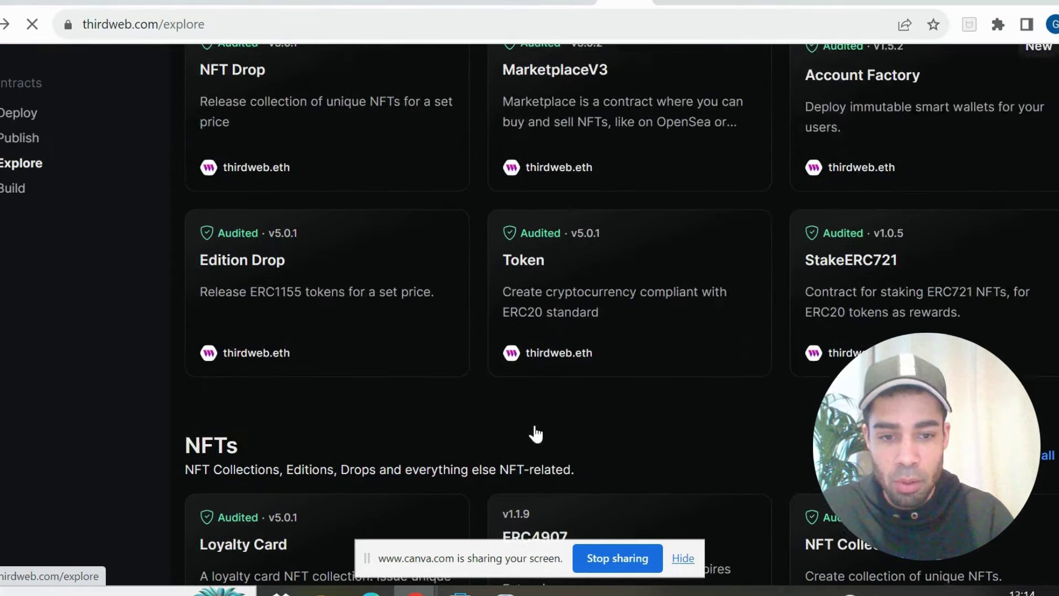
{"action": "scroll", "coordinate": [535, 435], "scroll_direction": "down", "scroll_amount": 2}
{"action": "scroll", "coordinate": [534, 428], "scroll_direction": "up", "scroll_amount": 2}
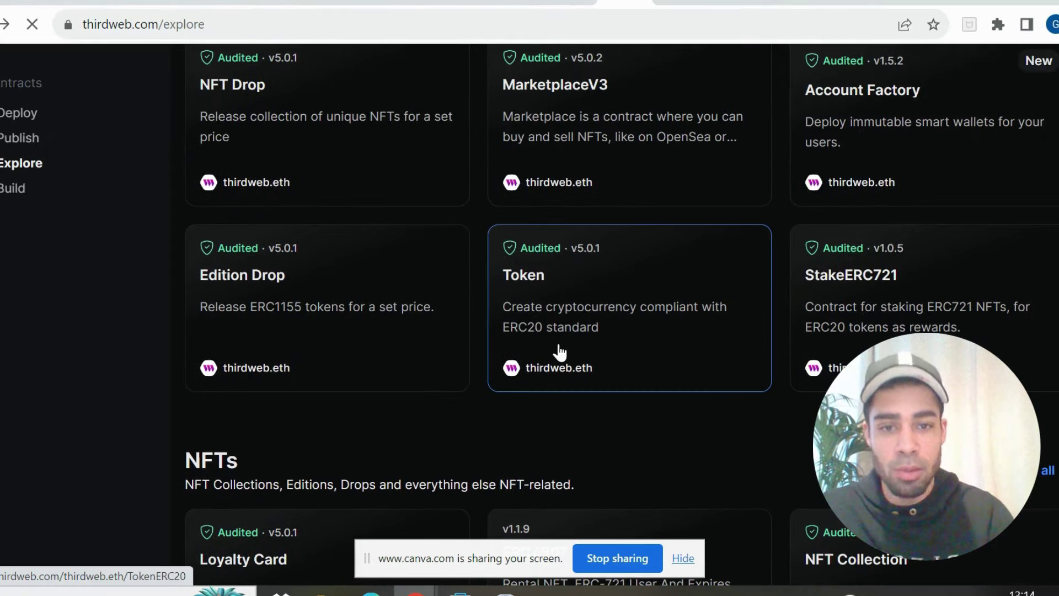
{"action": "left_click", "coordinate": [559, 352]}
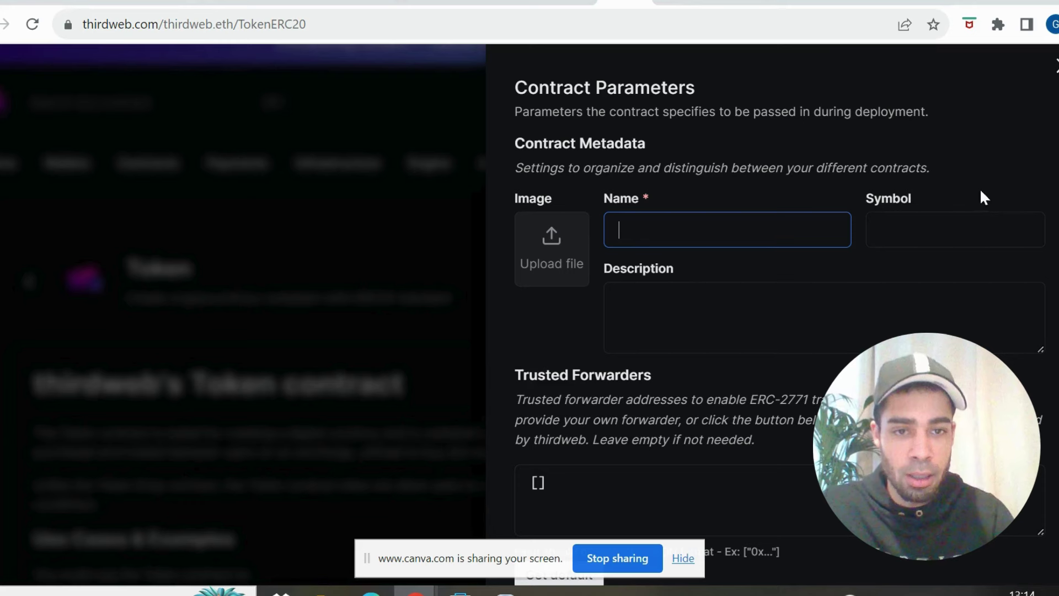
Name the token contract 'bull' and deploy it on Scroll, prompting a ~$0.75 MetaMask confirmation
{"action": "scroll", "coordinate": [668, 379], "scroll_direction": "down", "scroll_amount": 1}
{"action": "scroll", "coordinate": [666, 375], "scroll_direction": "down", "scroll_amount": 6}
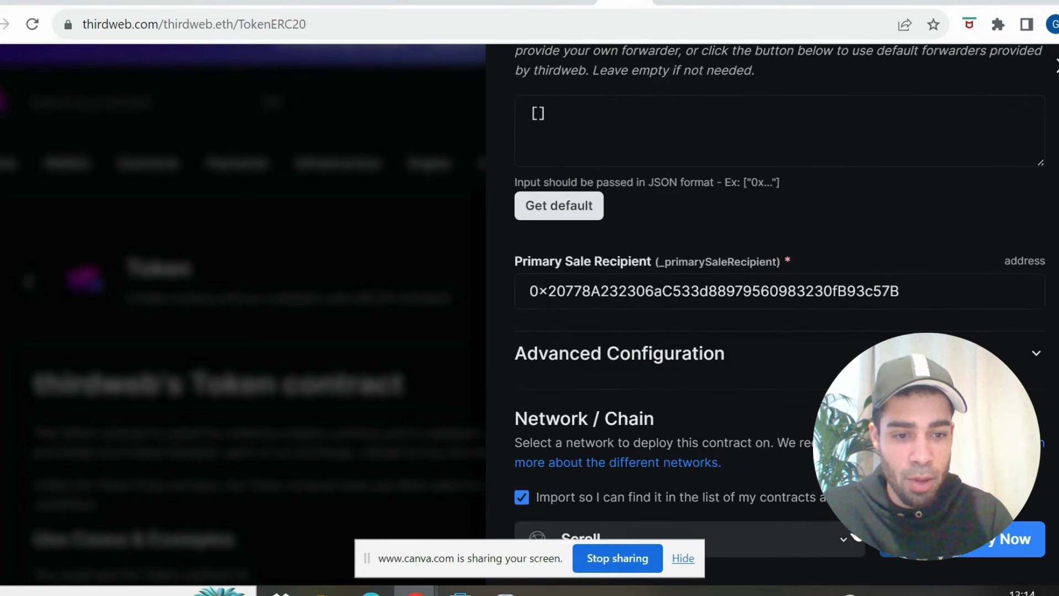
{"action": "left_click", "coordinate": [963, 539]}
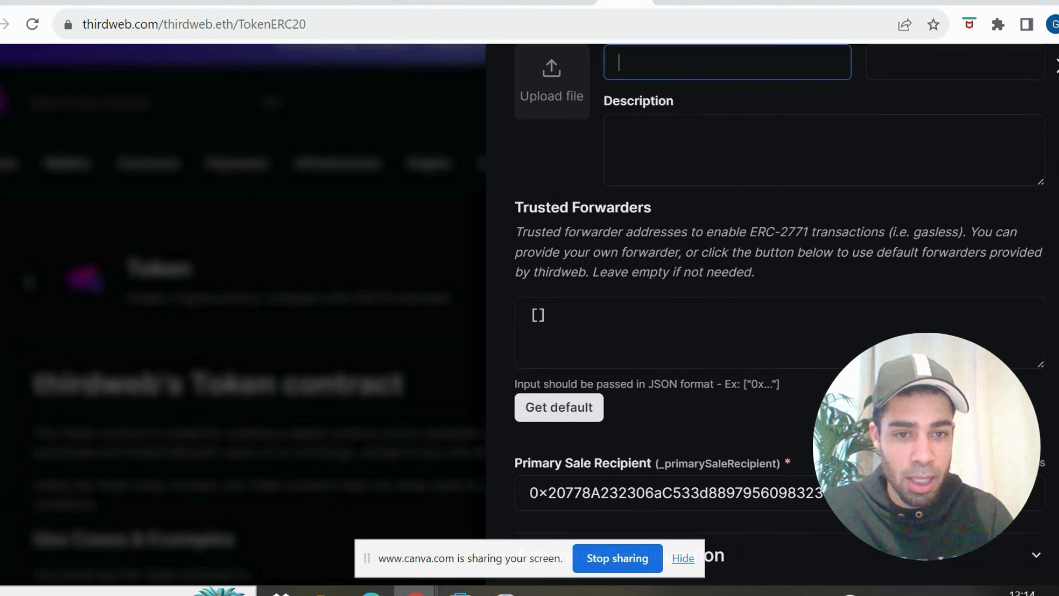
{"action": "scroll", "coordinate": [780, 182], "scroll_direction": "up", "scroll_amount": 2}
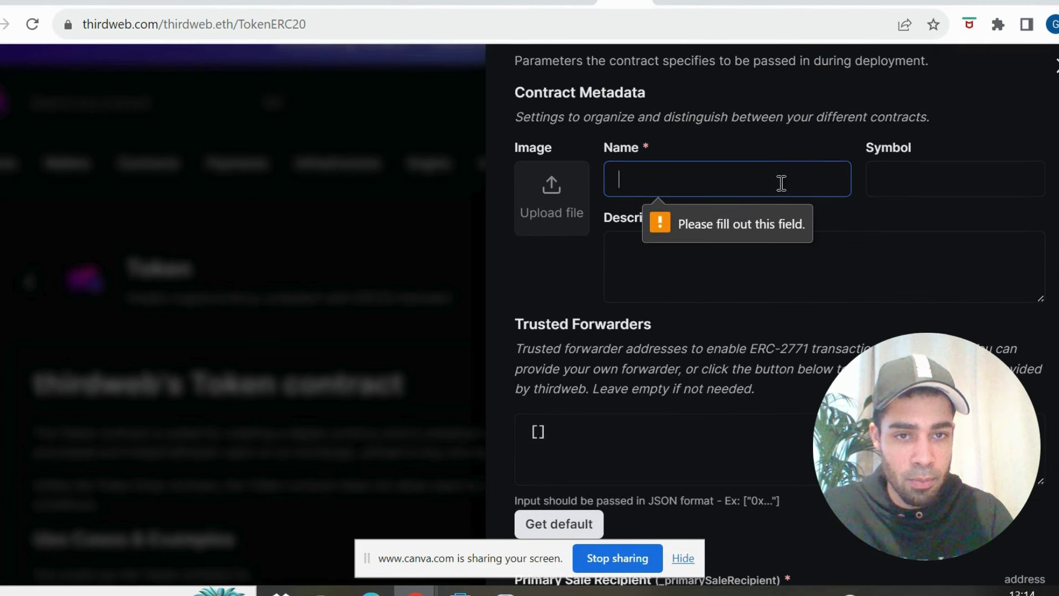
{"action": "left_click", "coordinate": [775, 170]}
{"action": "type", "text": "bull"}
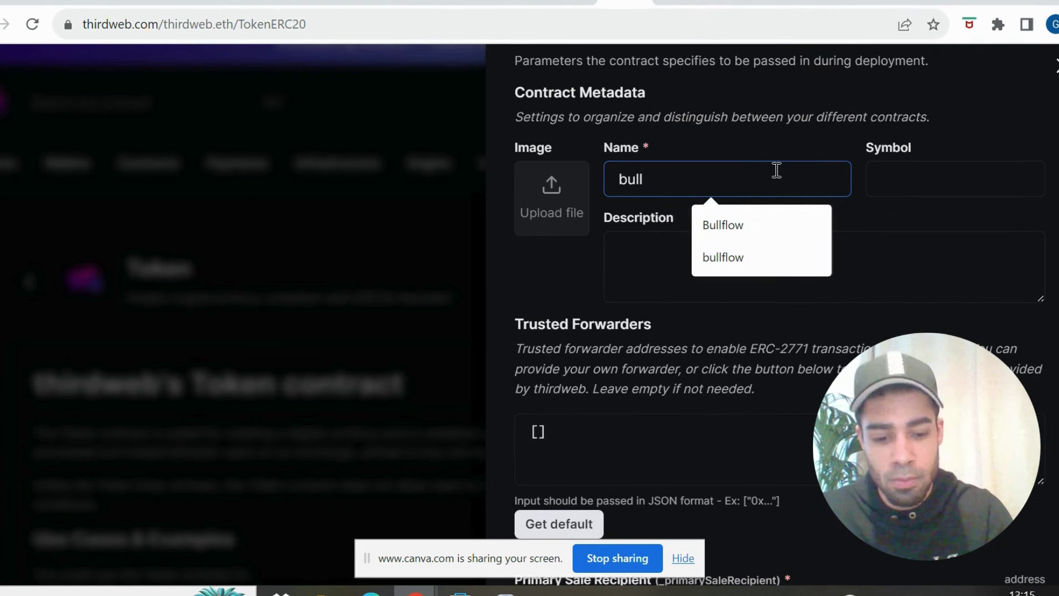
{"action": "scroll", "coordinate": [662, 331], "scroll_direction": "down", "scroll_amount": 5}
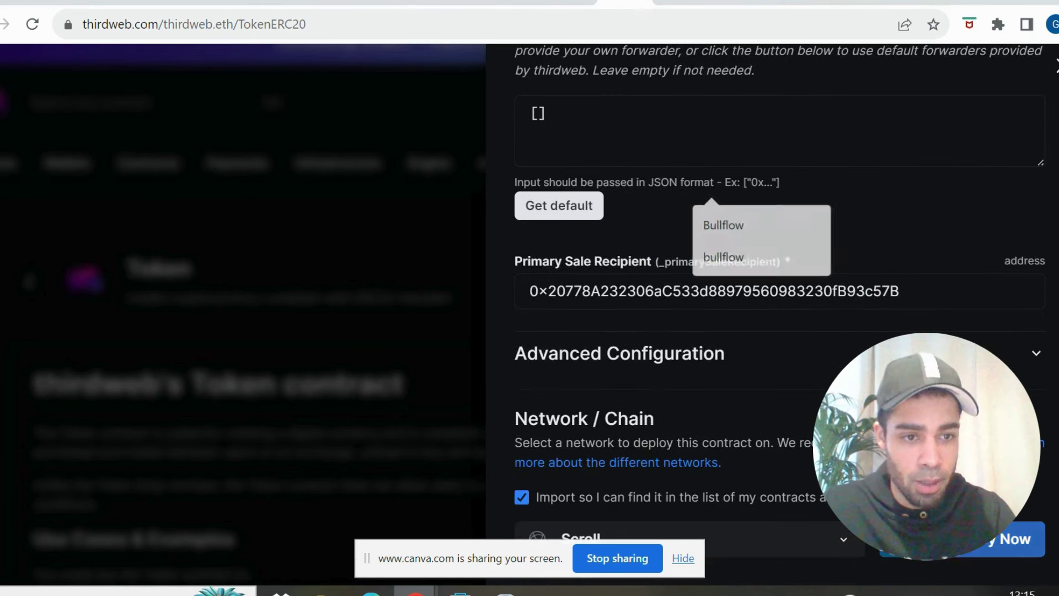
{"action": "left_click", "coordinate": [963, 539]}
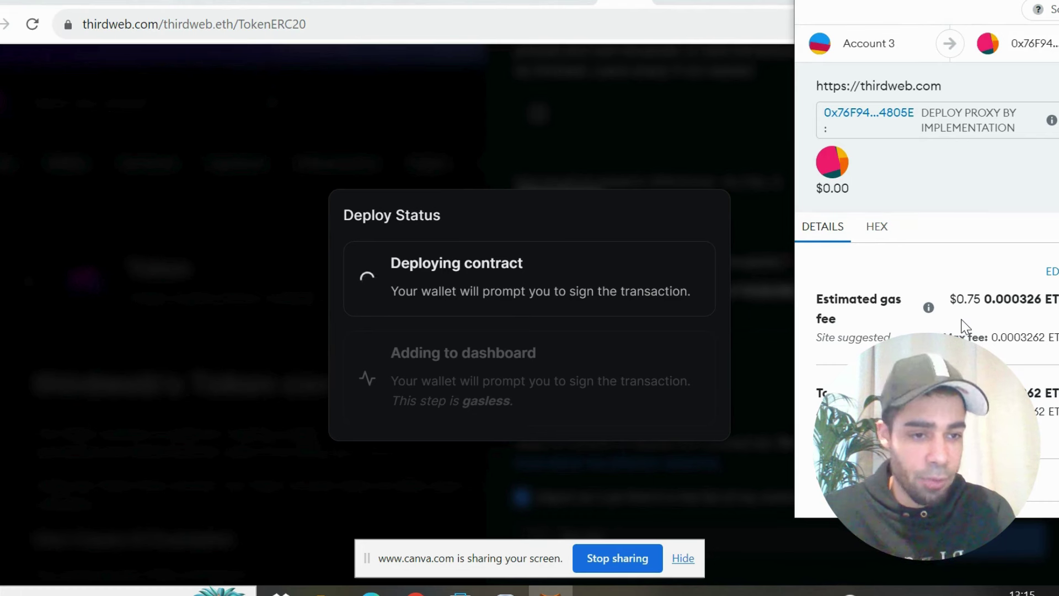
Reject the deploy-proxy transaction in MetaMask, producing a 'user rejected transaction' error
{"action": "scroll", "coordinate": [964, 327], "scroll_direction": "down", "scroll_amount": 3}
{"action": "scroll", "coordinate": [939, 206], "scroll_direction": "up", "scroll_amount": 1}
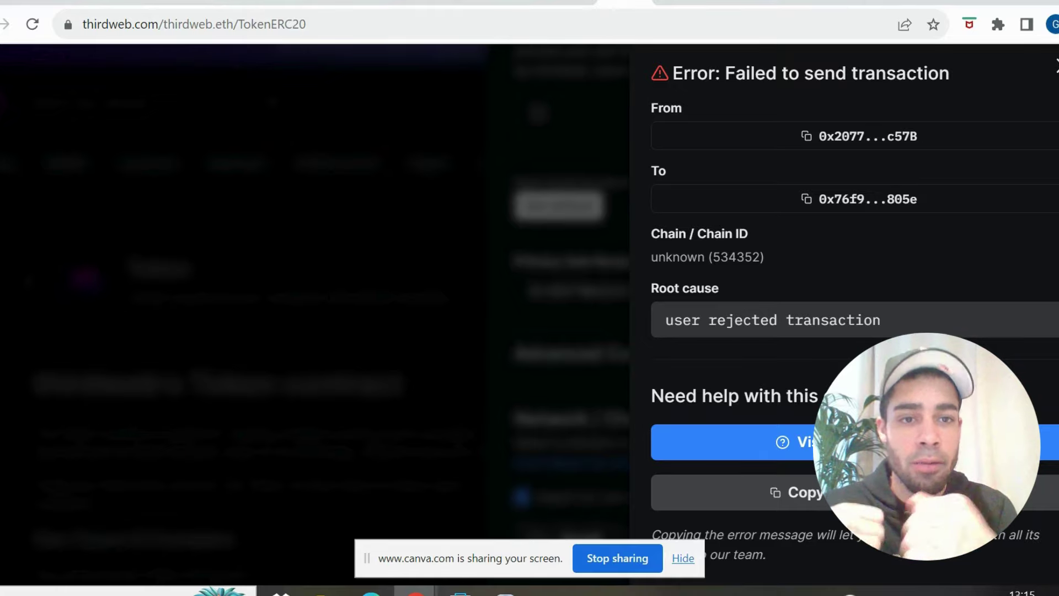
Close the 'Failed to send transaction' error to return to the Token deployment form
{"action": "left_click", "coordinate": [1055, 67]}
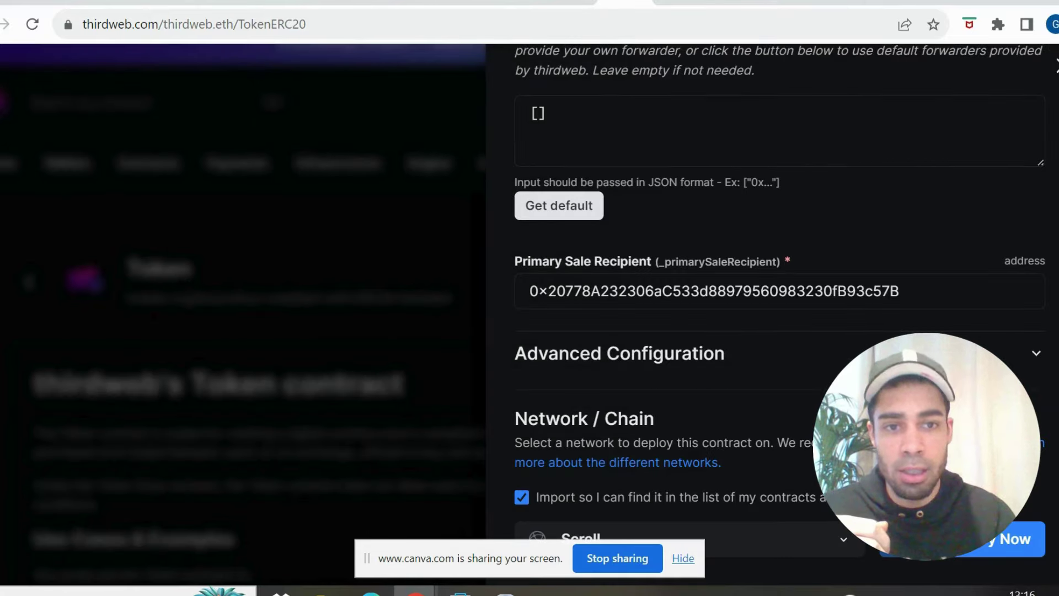